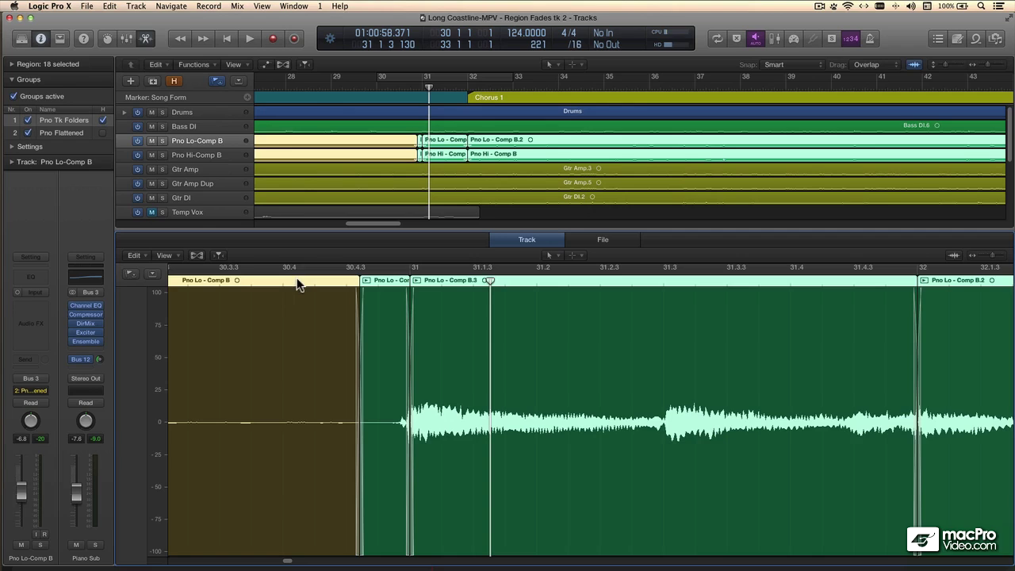
# Step: Play back the piano comp edit from just before it, then zoom in on the crossfade
pyautogui.click(269, 284)
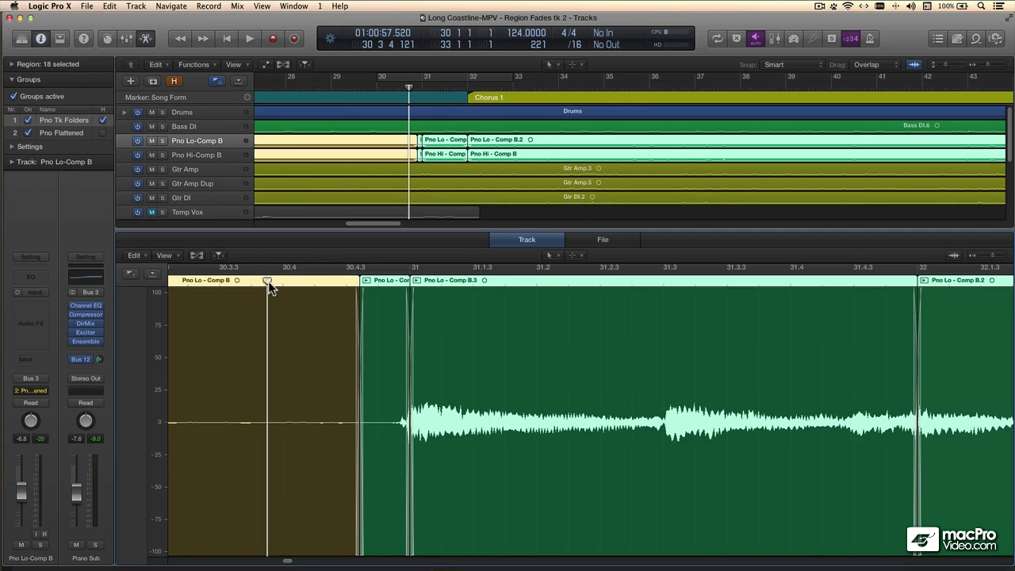
pyautogui.press('space')
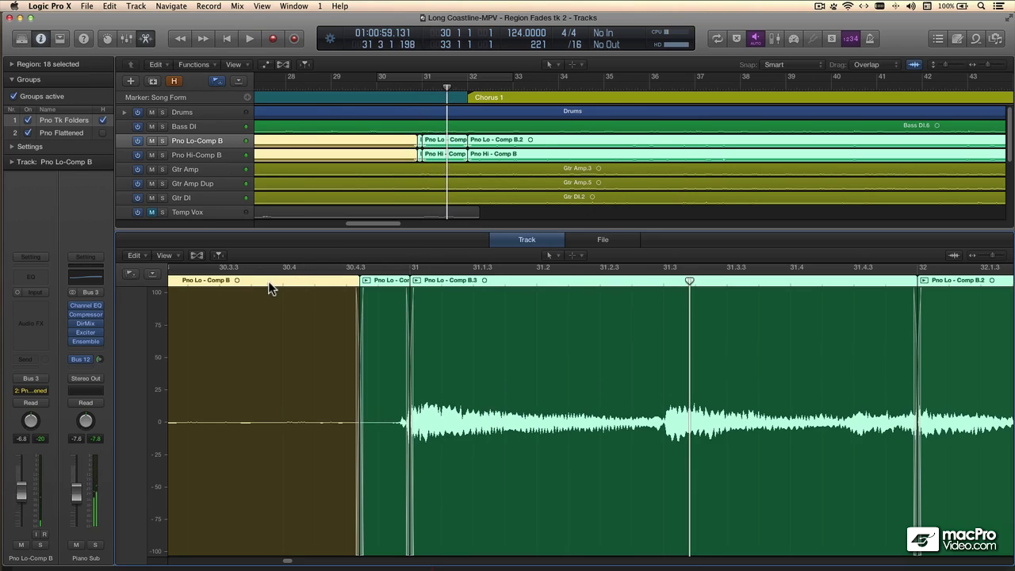
pyautogui.click(268, 280)
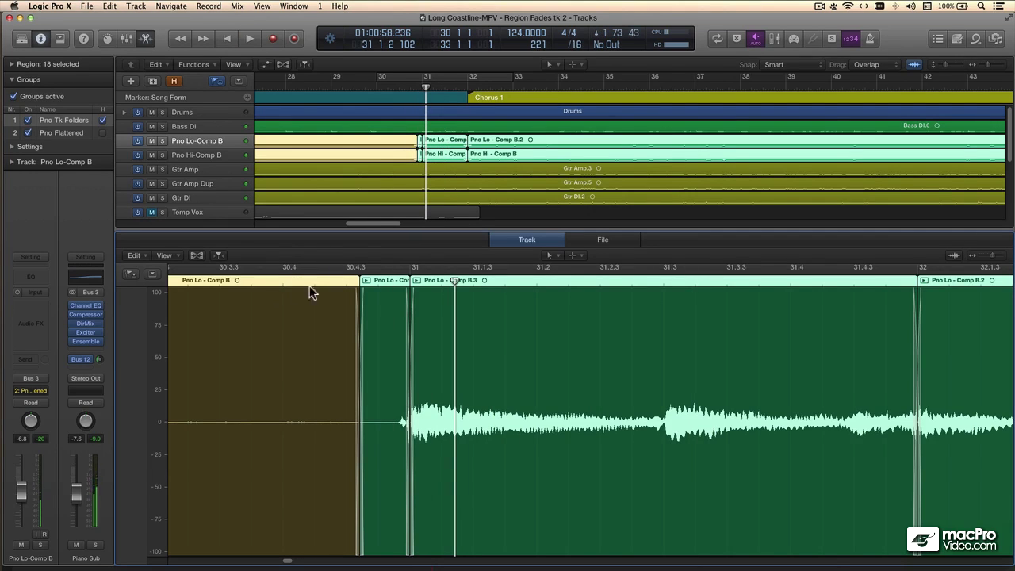
pyautogui.click(341, 282)
pyautogui.press('super+Right')
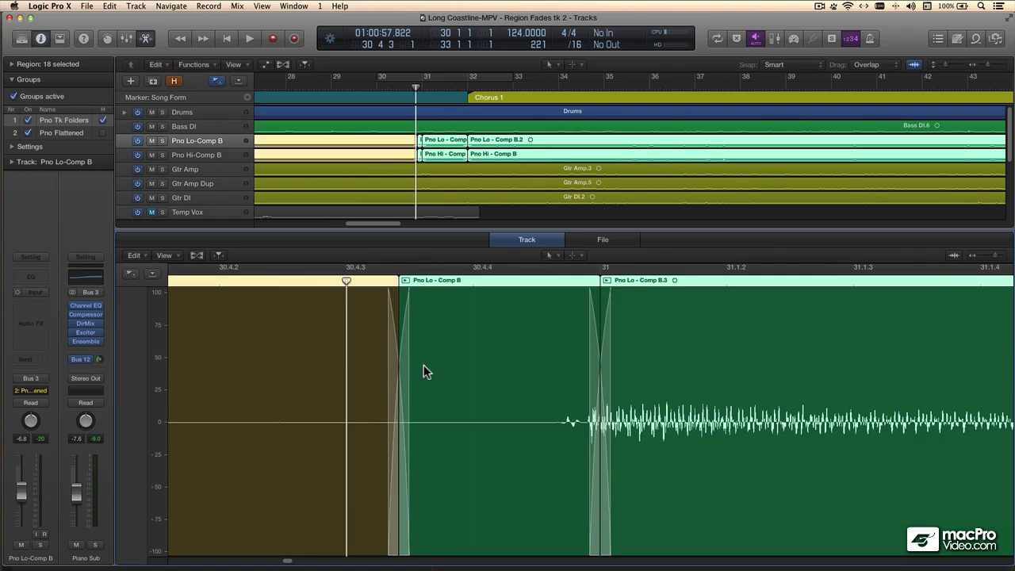
# Step: Deselect regions until only the left yellow region and the first Comp B region stay selected
pyautogui.keyDown('shift'); pyautogui.click(477, 348); pyautogui.keyUp('shift')
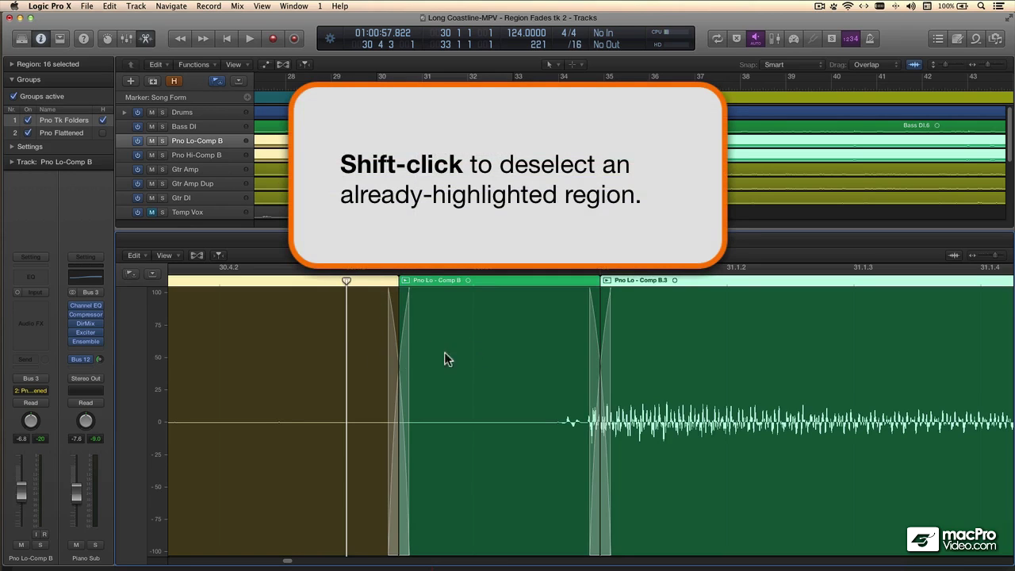
pyautogui.keyDown('shift'); pyautogui.click(297, 359); pyautogui.keyUp('shift')
pyautogui.click(504, 361)
pyautogui.click(331, 369)
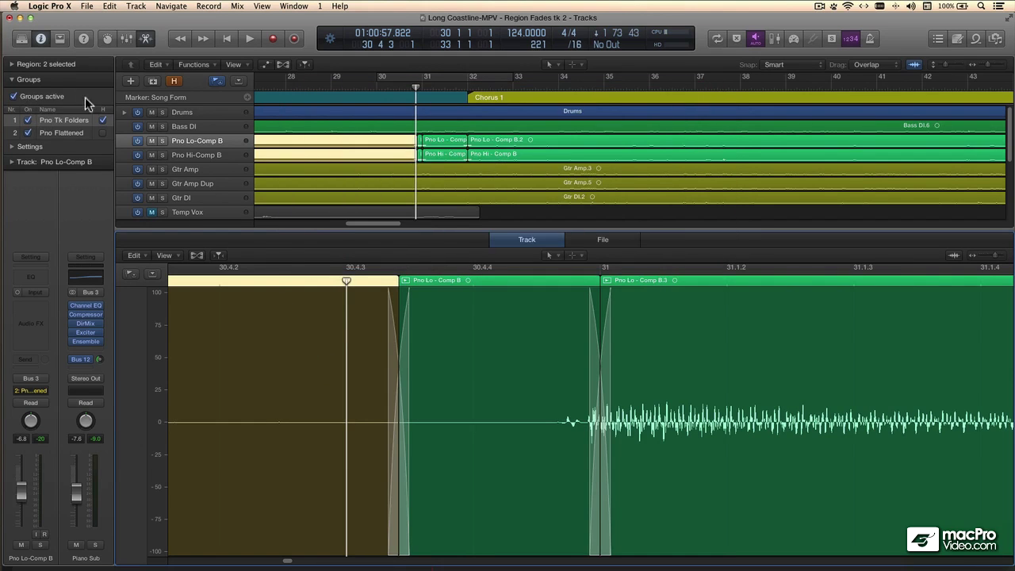
# Step: Show the Region Inspector's fade settings (Fade In 0, Fade Out 20) and keep EqP as the crossfade type
pyautogui.click(12, 80)
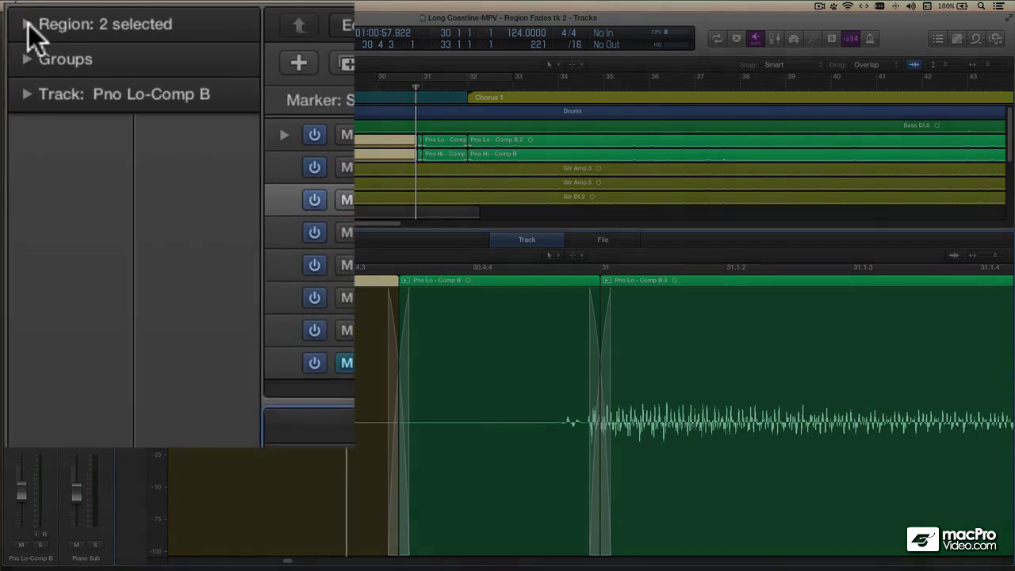
pyautogui.click(26, 25)
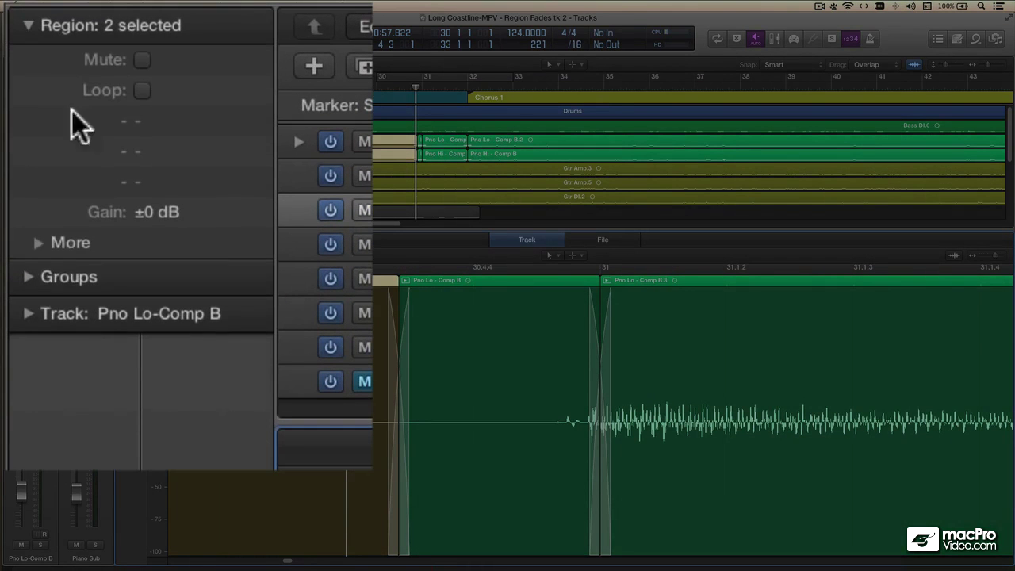
pyautogui.click(38, 242)
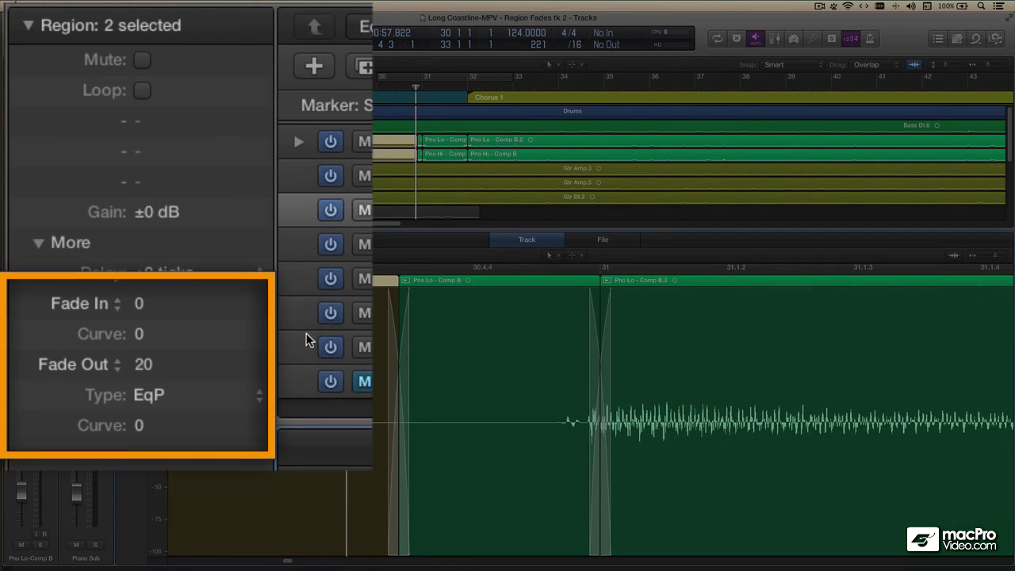
pyautogui.click(161, 403)
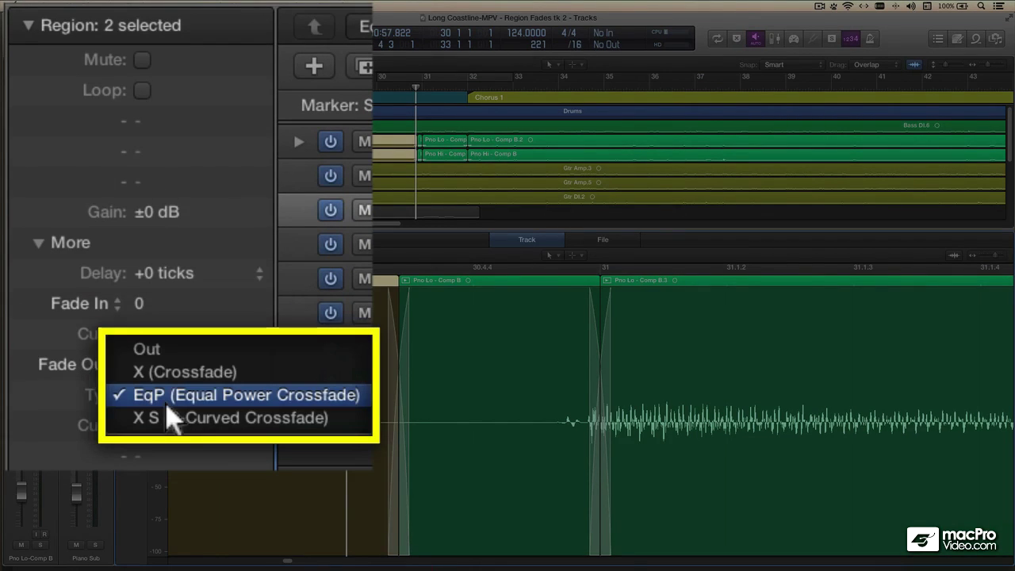
pyautogui.click(167, 406)
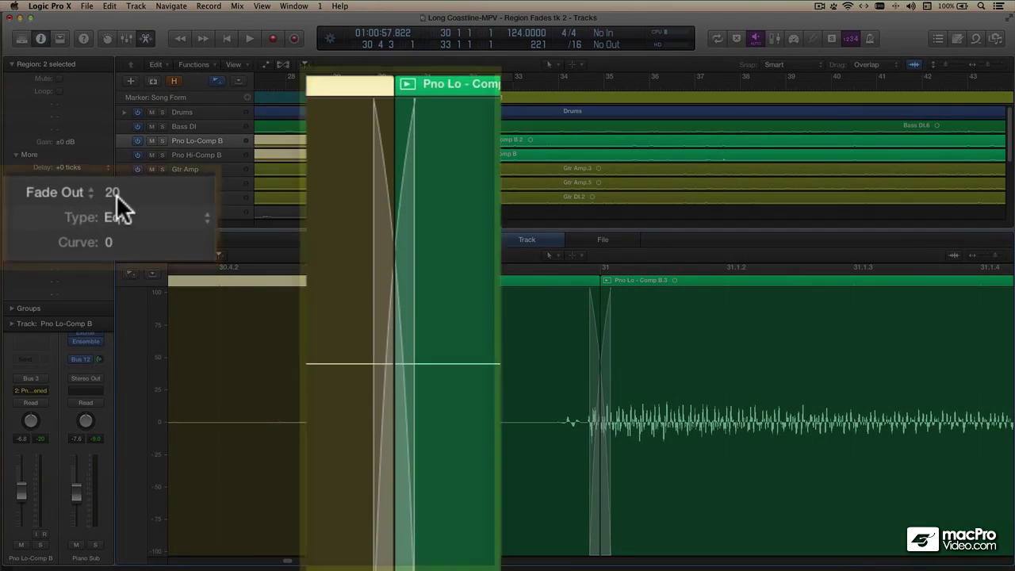
# Step: Set Fade Out to 0 for a hard cut, audition the edit, then select the green Pno Lo - Comp B region
pyautogui.moveTo(116, 194); pyautogui.dragTo(68, 239)
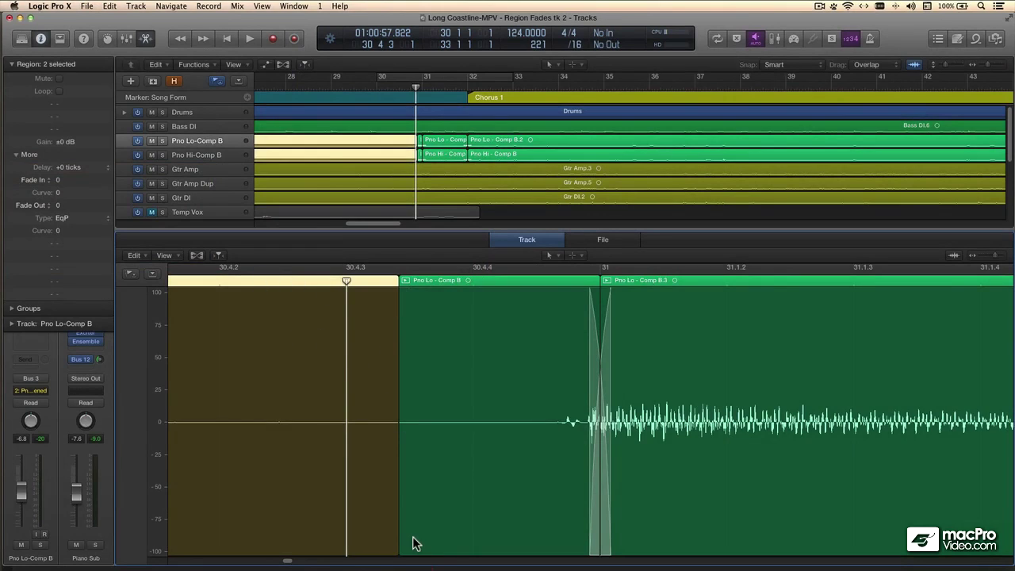
pyautogui.click(243, 279)
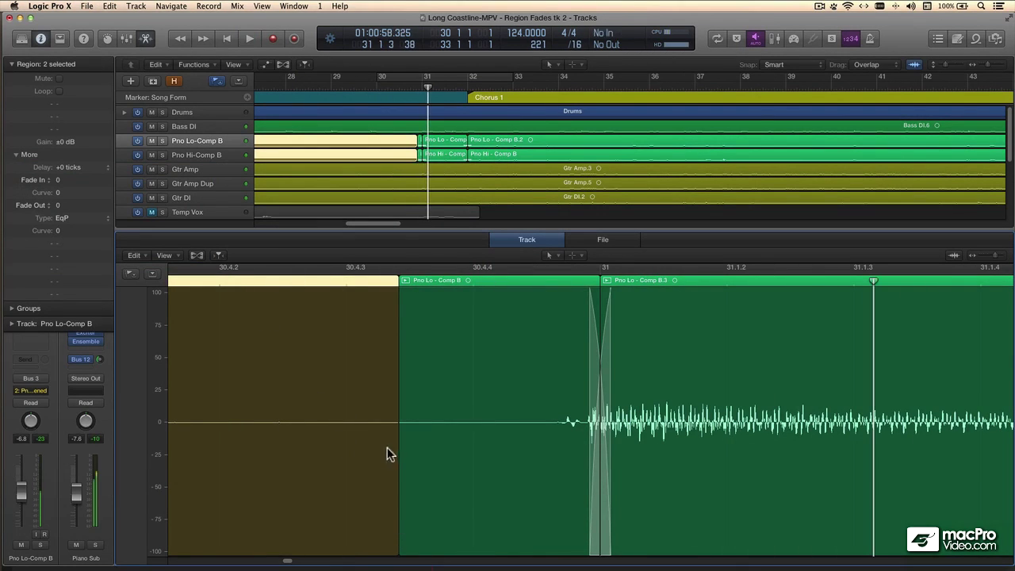
pyautogui.click(525, 388)
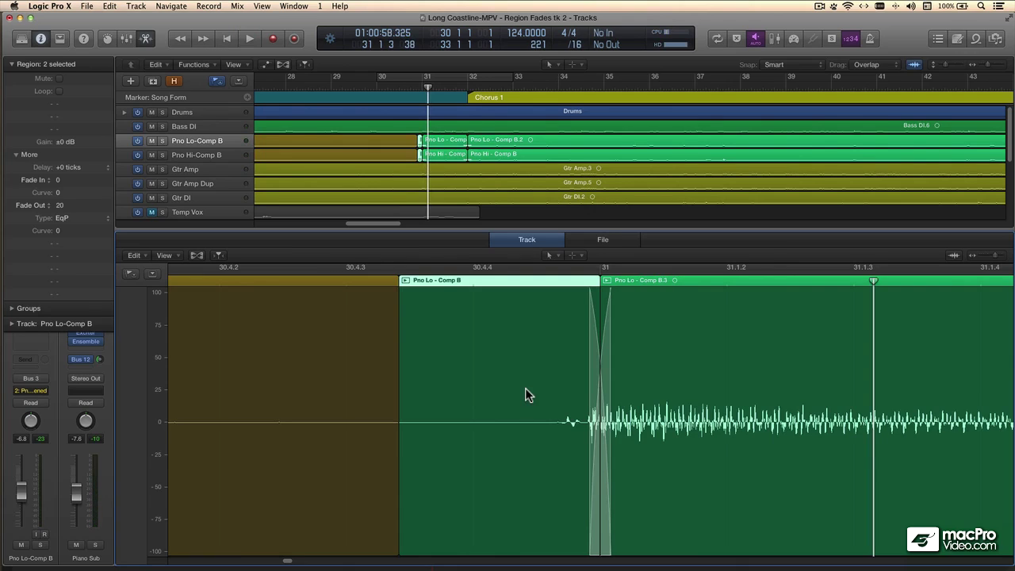
# Step: Delete the middle comp region, extend Comp B.3 leftward, and lengthen the yellow region to overlap it
pyautogui.press('Delete')
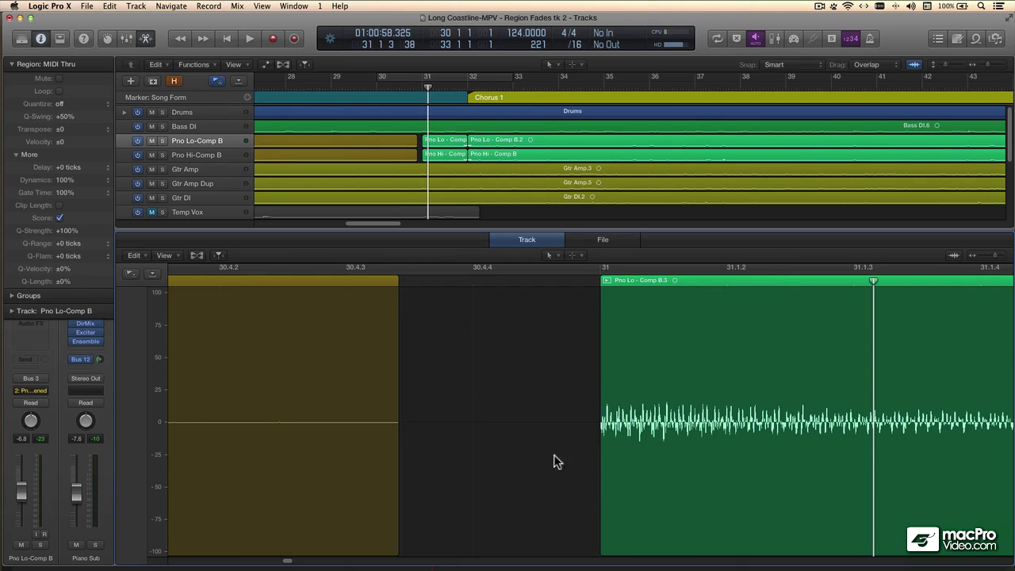
pyautogui.moveTo(600, 528); pyautogui.dragTo(429, 532)
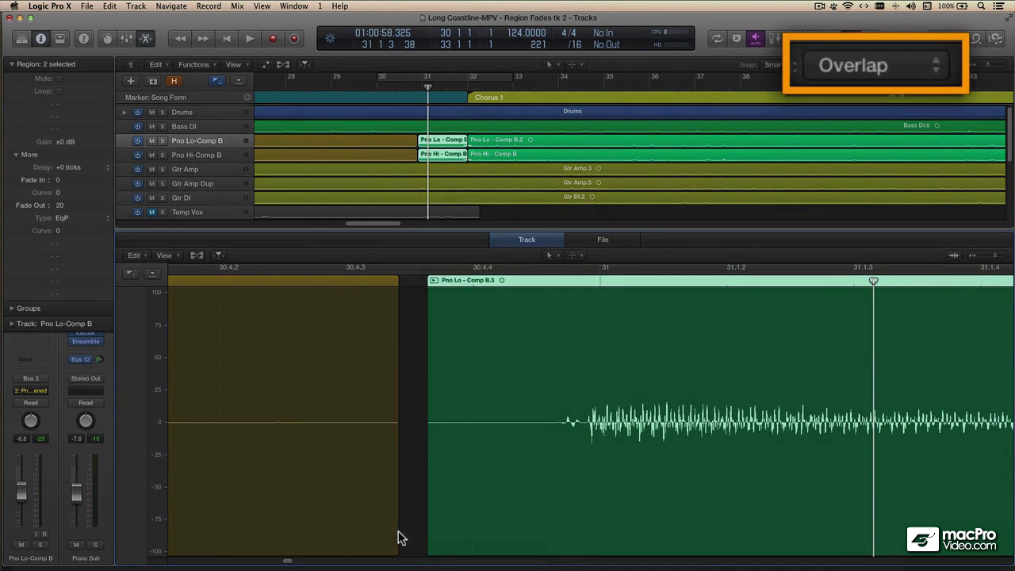
pyautogui.click(395, 533)
pyautogui.moveTo(396, 533); pyautogui.dragTo(487, 530)
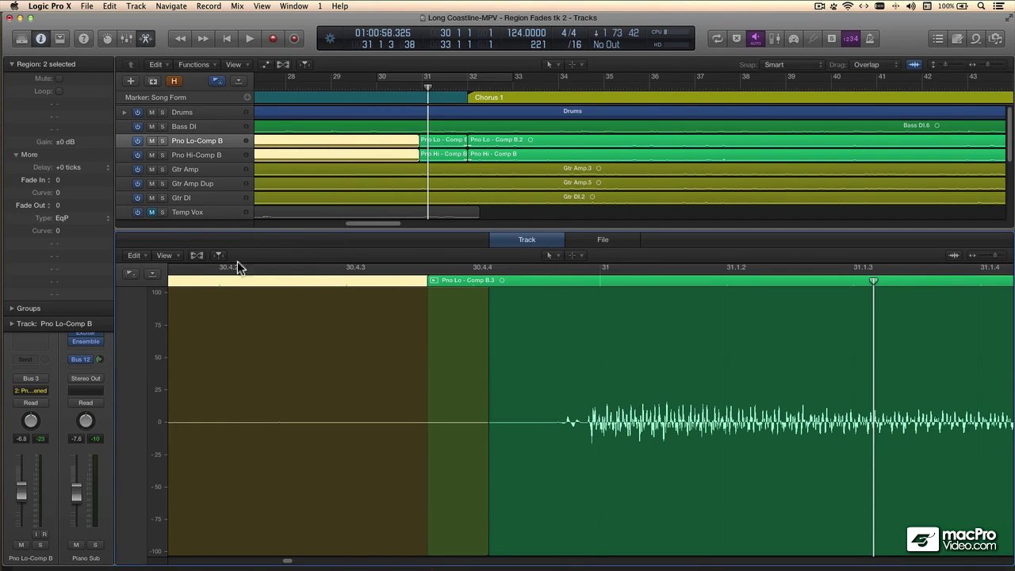
# Step: Apply Trim > Remove Overlaps to the yellow and following comp regions
pyautogui.rightClick(277, 295)
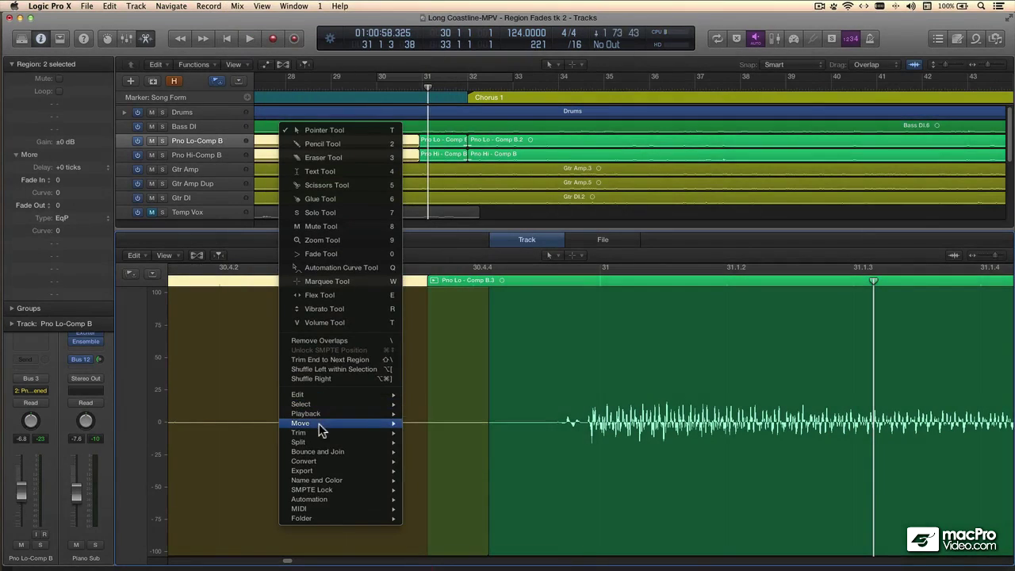
pyautogui.moveTo(317, 432)
pyautogui.click(356, 396)
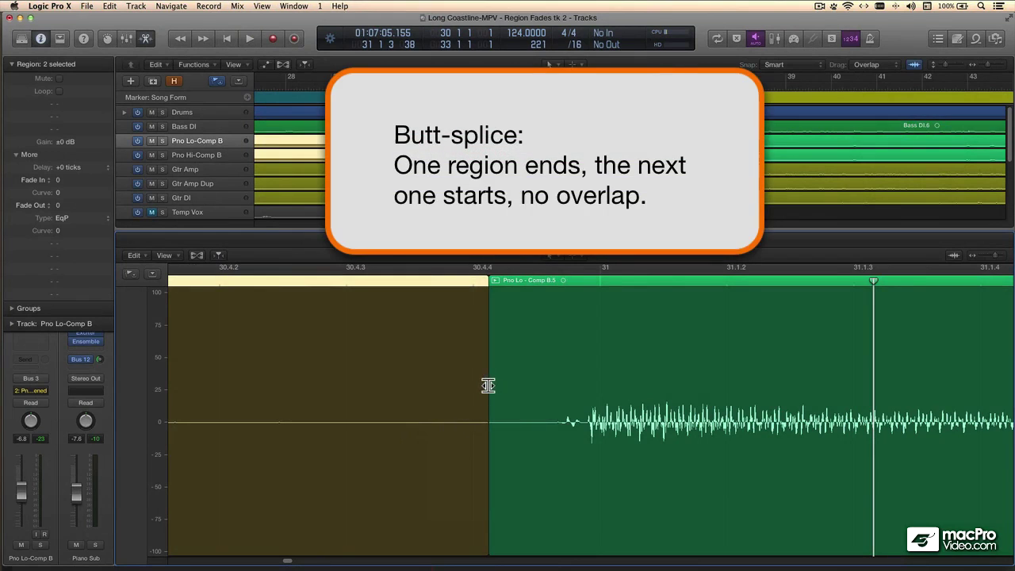
# Step: Move the butt splice point between the regions later and audition it
pyautogui.moveTo(487, 386); pyautogui.dragTo(556, 417)
pyautogui.press('space')
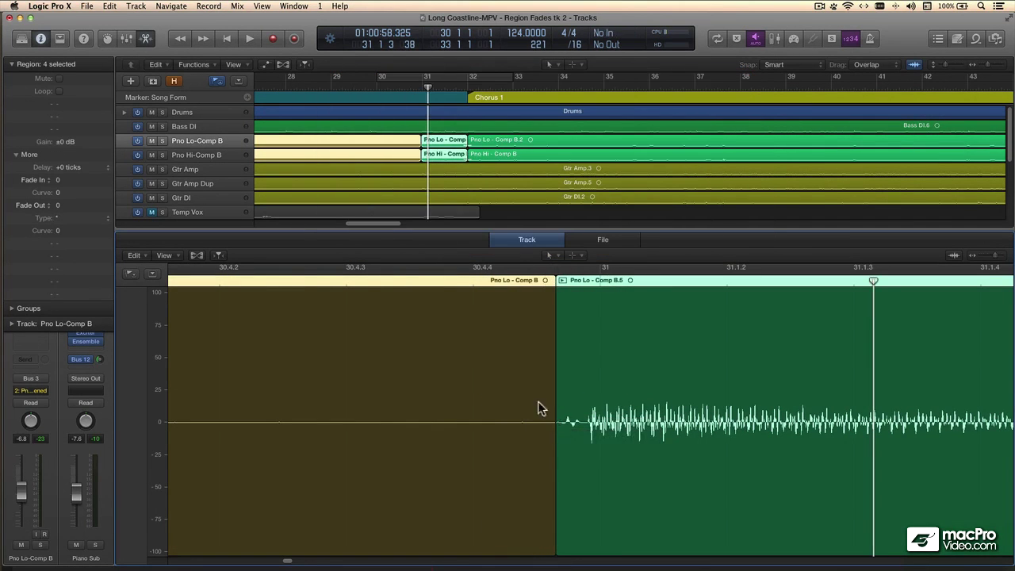
pyautogui.press('space')
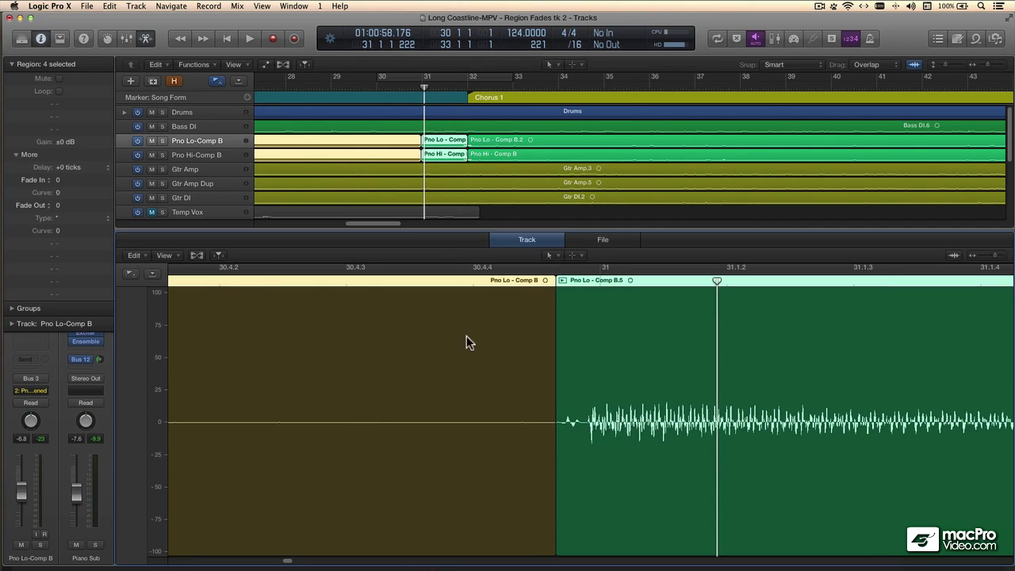
pyautogui.press('t')
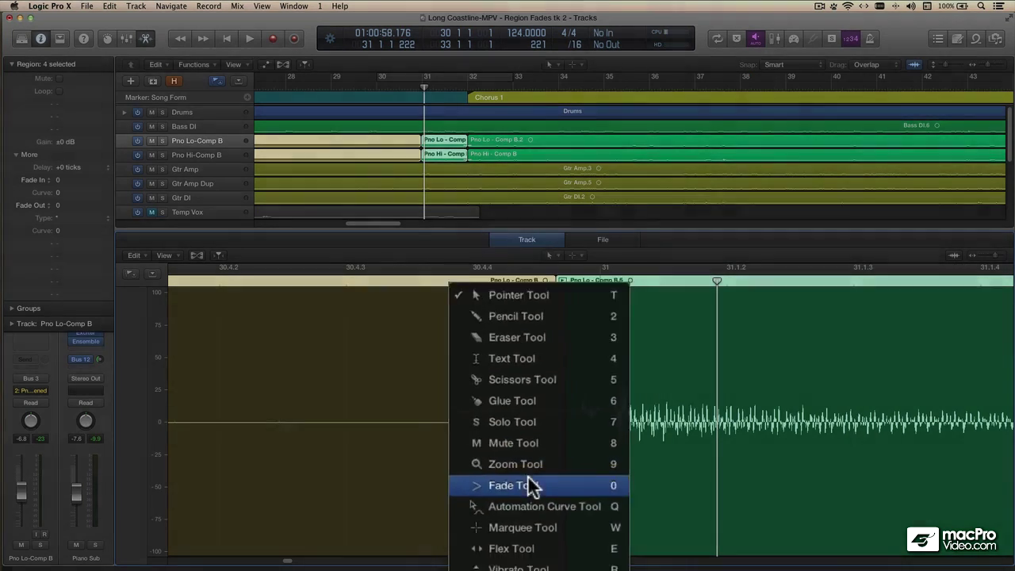
# Step: Draw a crossfade across the splice with the Fade Tool and widen its fade out and fade in
pyautogui.click(528, 480)
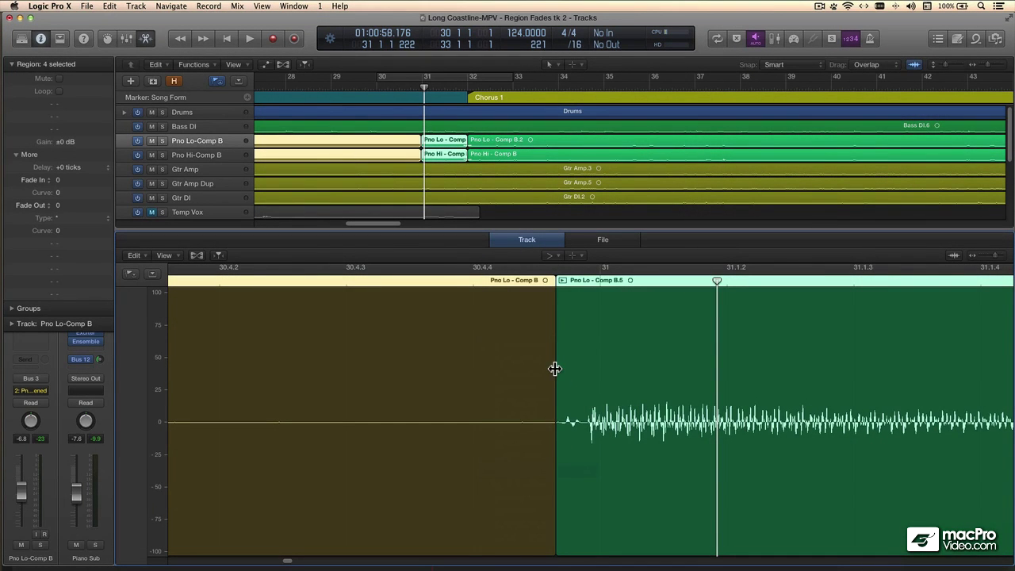
pyautogui.moveTo(555, 388); pyautogui.dragTo(577, 389)
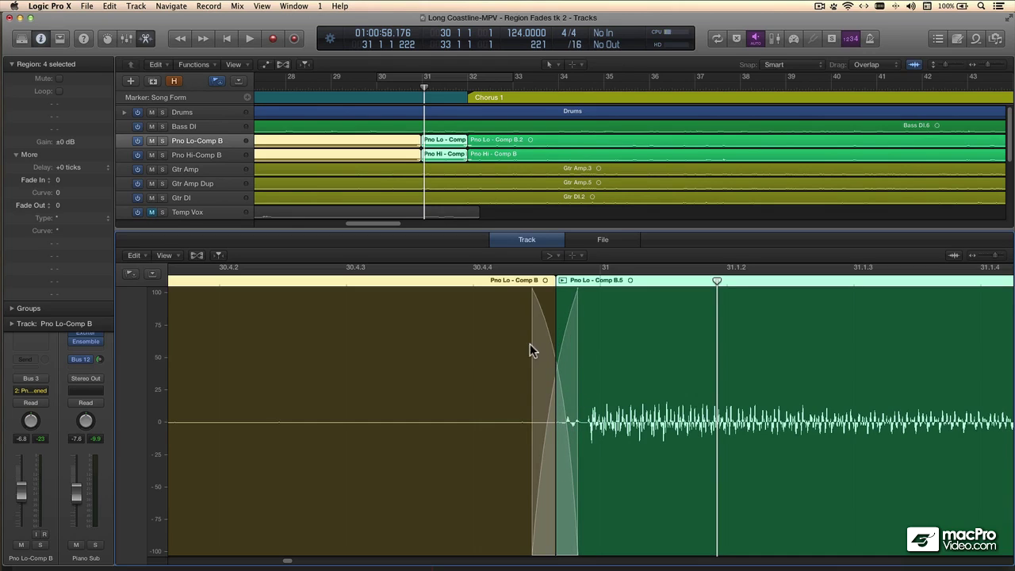
pyautogui.moveTo(534, 389); pyautogui.dragTo(503, 392)
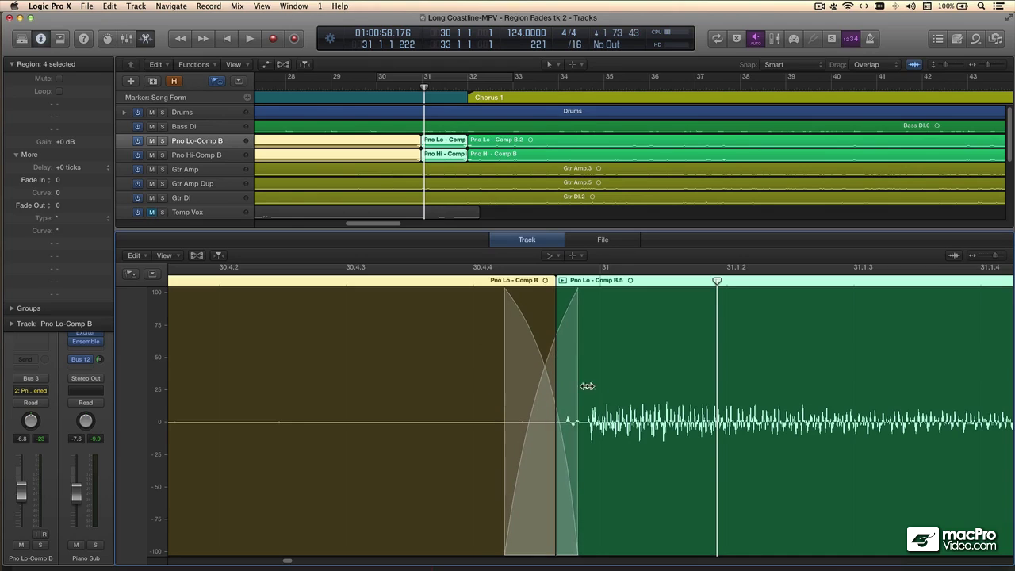
pyautogui.moveTo(576, 380)
pyautogui.mouseDown()
pyautogui.moveTo(602, 380)
pyautogui.moveTo(556, 379)
pyautogui.mouseUp()
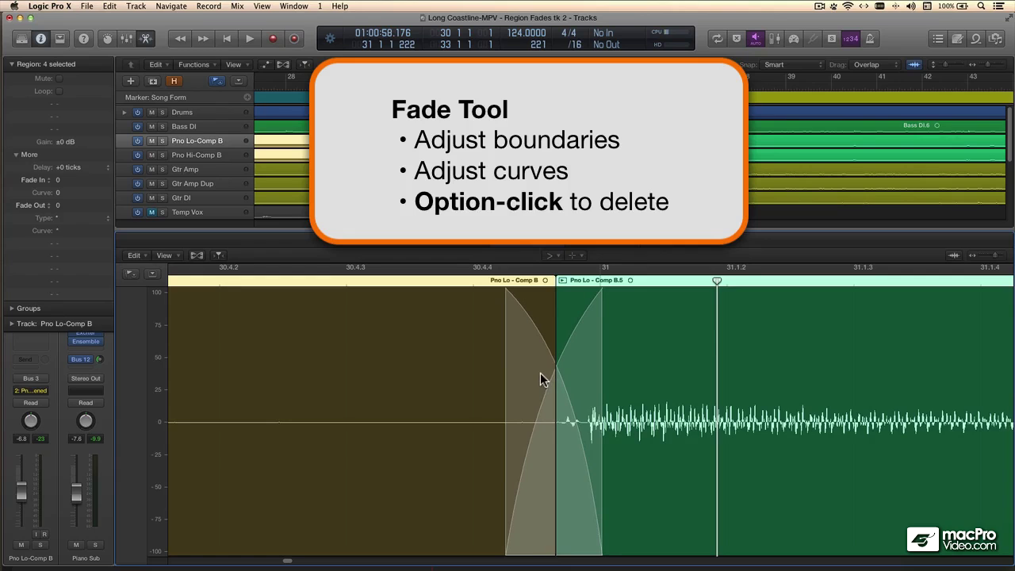
# Step: Delete the crossfade at the splice and scroll right toward bar 32
pyautogui.keyDown('alt'); pyautogui.click(537, 385); pyautogui.keyUp('alt')
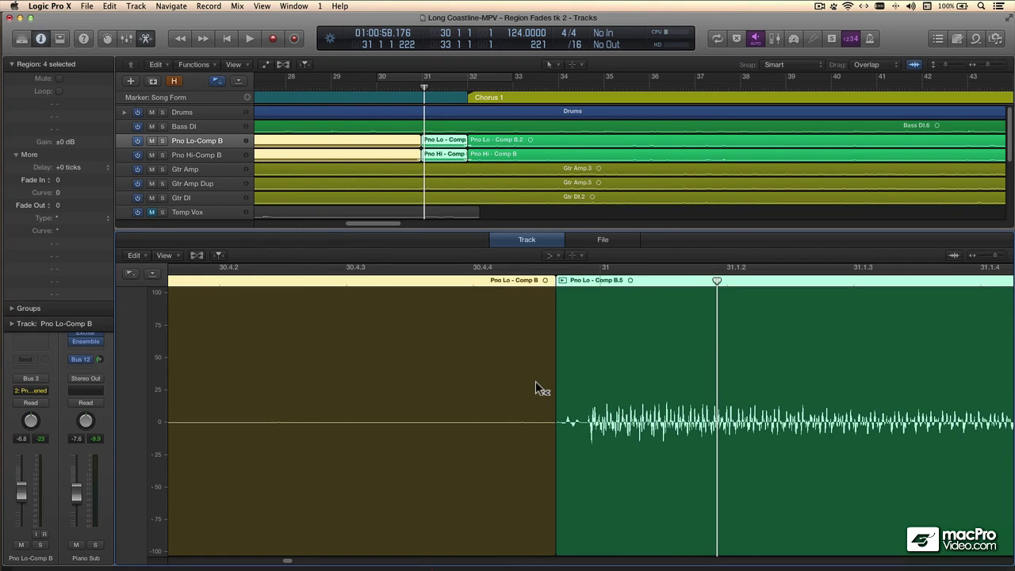
pyautogui.hscroll(10, 535, 380)
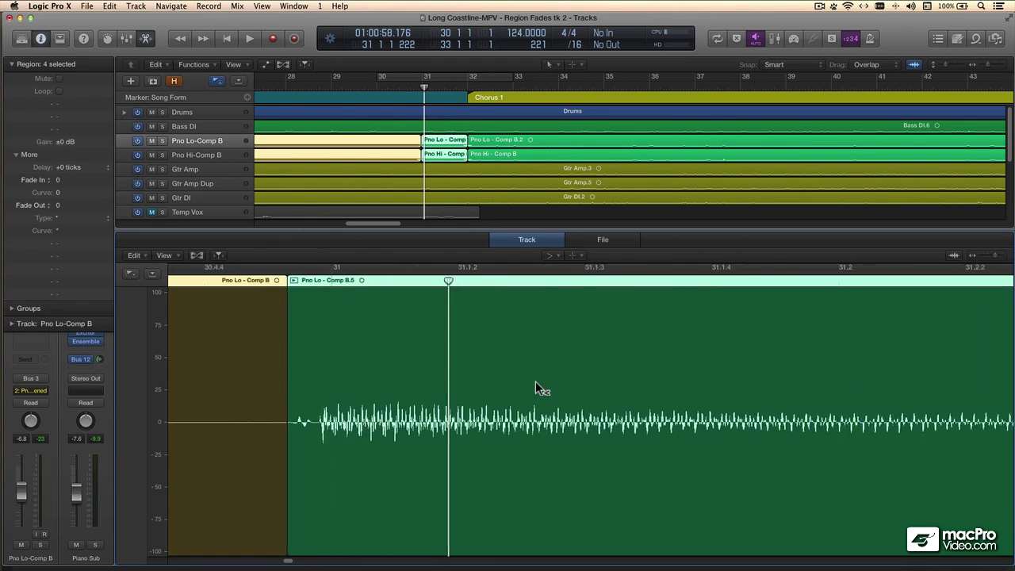
pyautogui.hscroll(15, 539, 387)
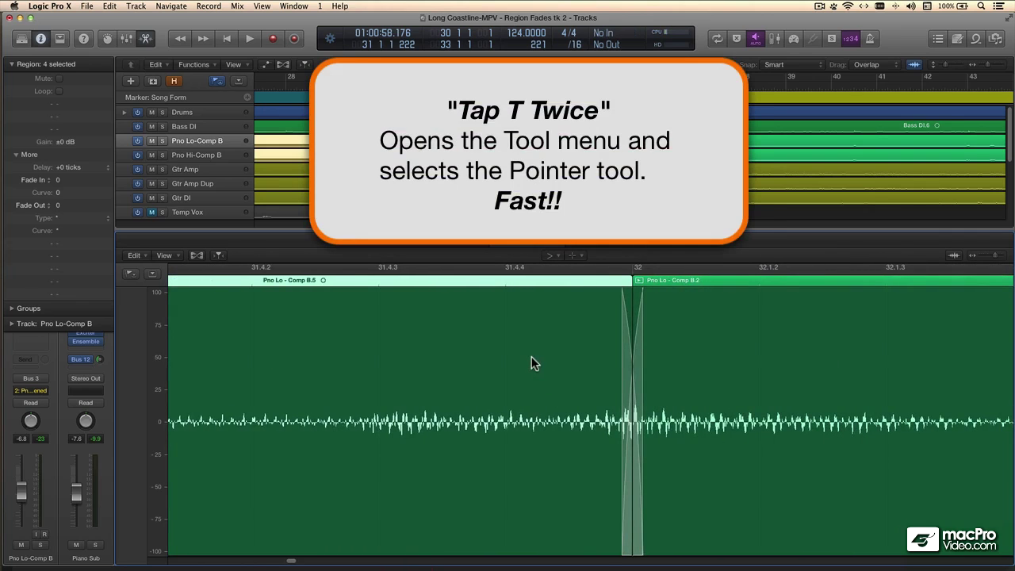
# Step: Switch back to the Pointer tool and play from 31.4.3 through the bar-32 crossfade
pyautogui.press('t')
pyautogui.press('t')
pyautogui.click(401, 281)
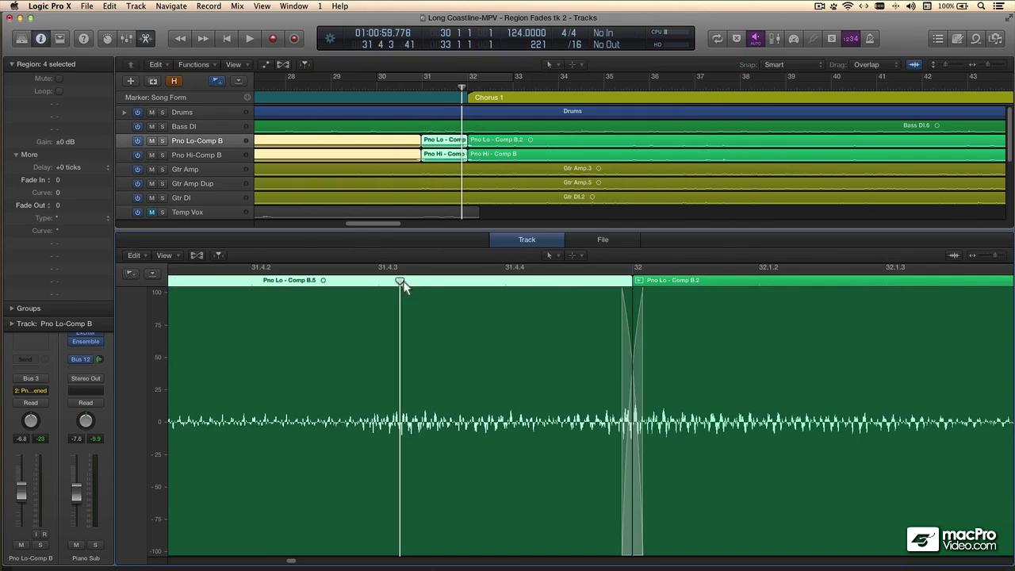
pyautogui.press('space')
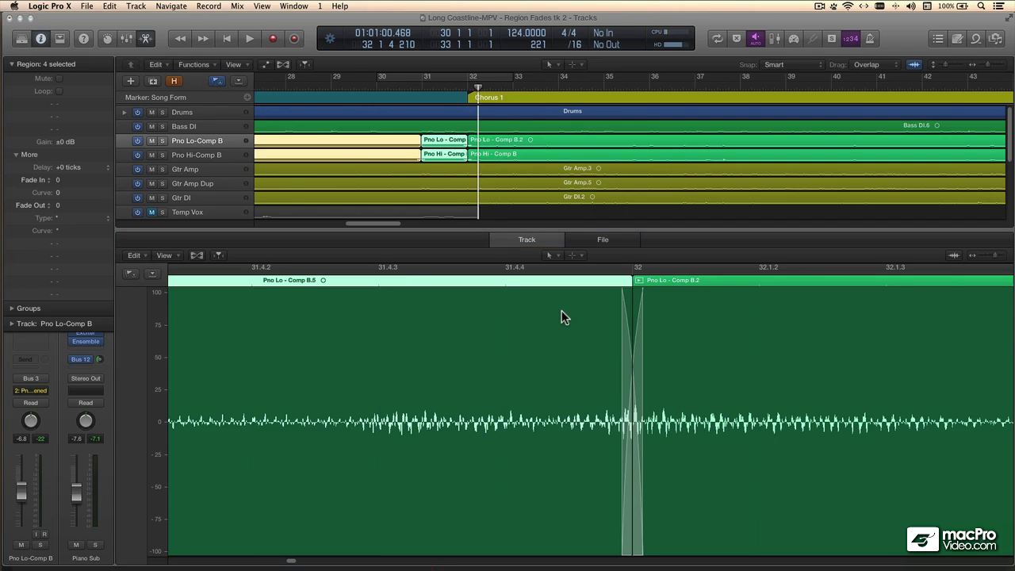
pyautogui.press('super+comma')
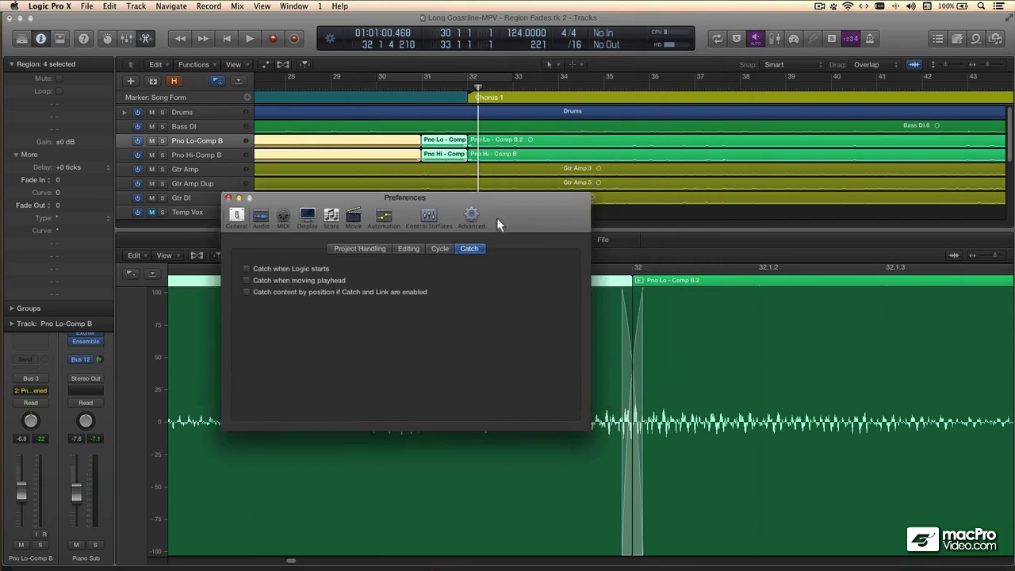
pyautogui.moveTo(509, 204); pyautogui.dragTo(455, 225)
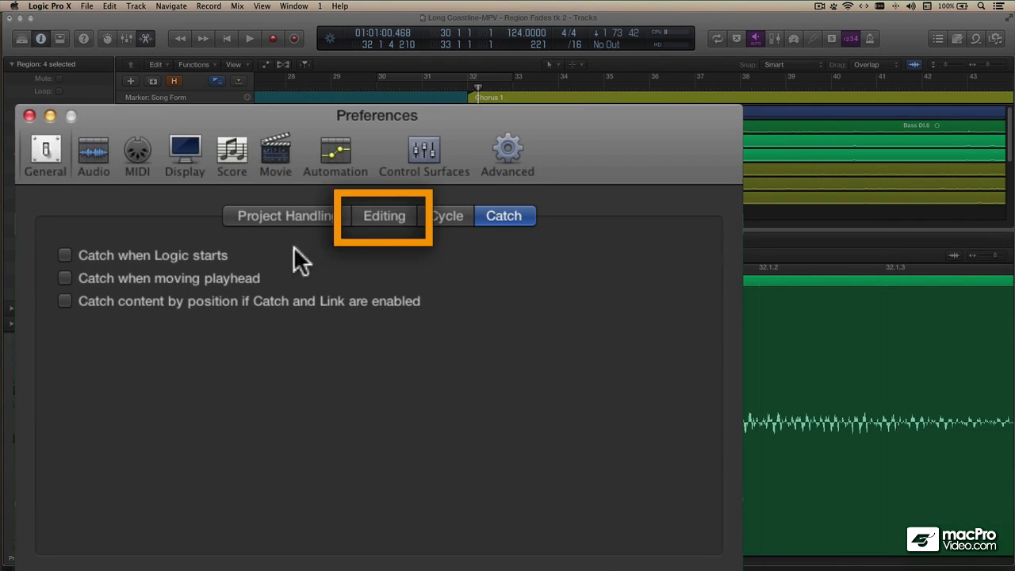
pyautogui.click(371, 223)
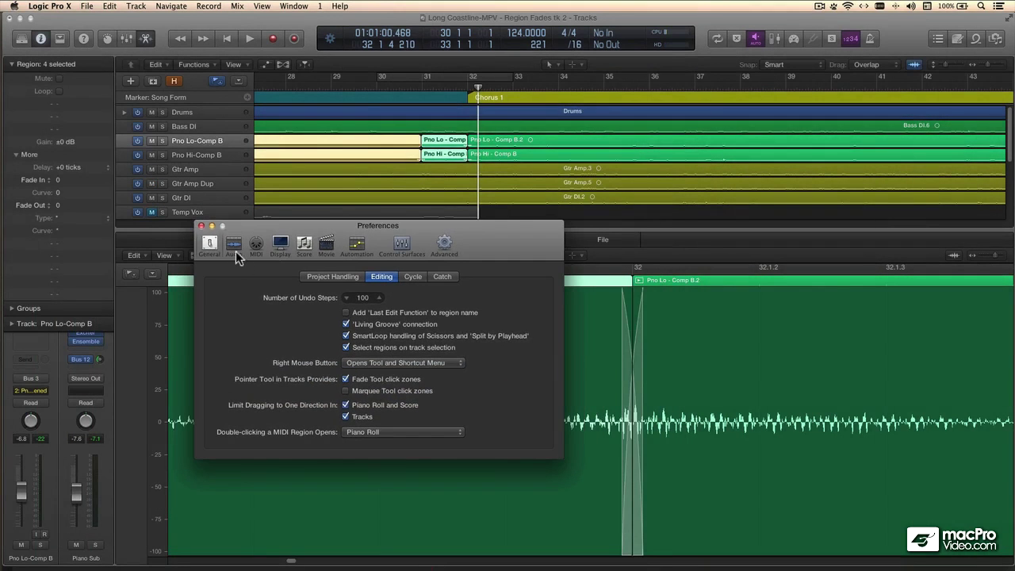
pyautogui.click(201, 226)
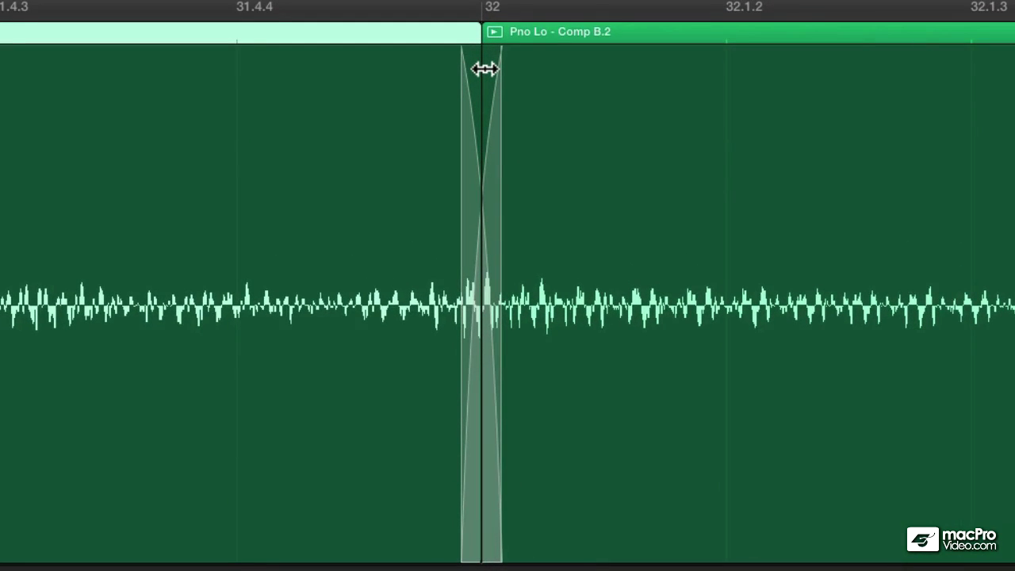
# Step: Widen the bar-32 crossfade on both sides and bend its fade curves
pyautogui.moveTo(485, 69); pyautogui.dragTo(413, 84)
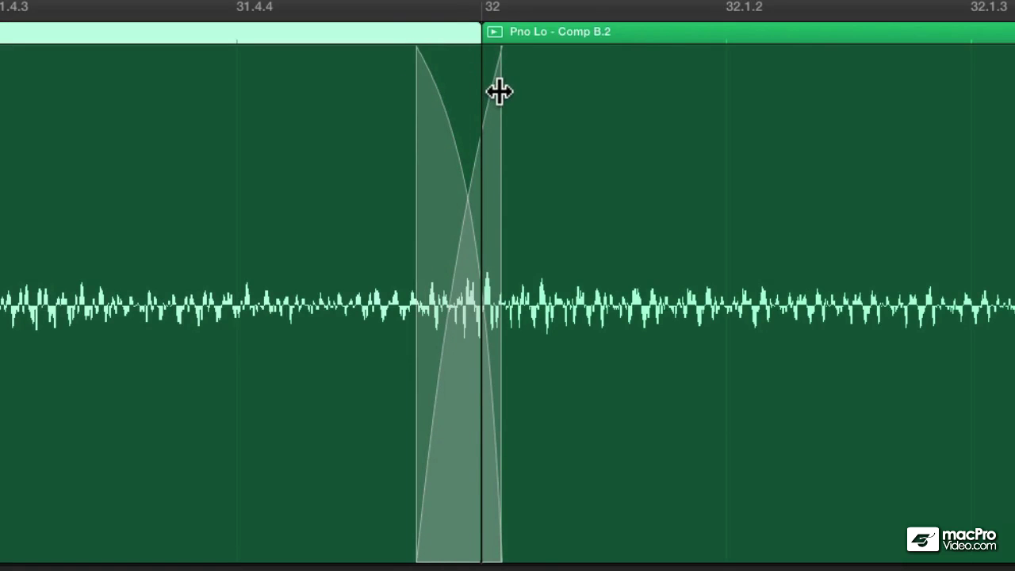
pyautogui.moveTo(498, 91); pyautogui.dragTo(582, 99)
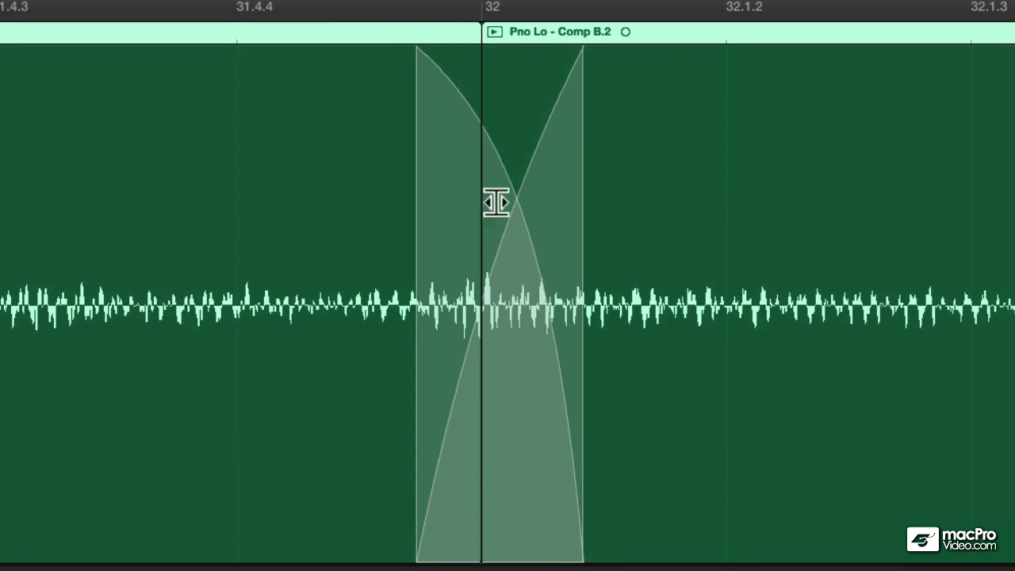
pyautogui.moveTo(516, 181); pyautogui.dragTo(496, 201)
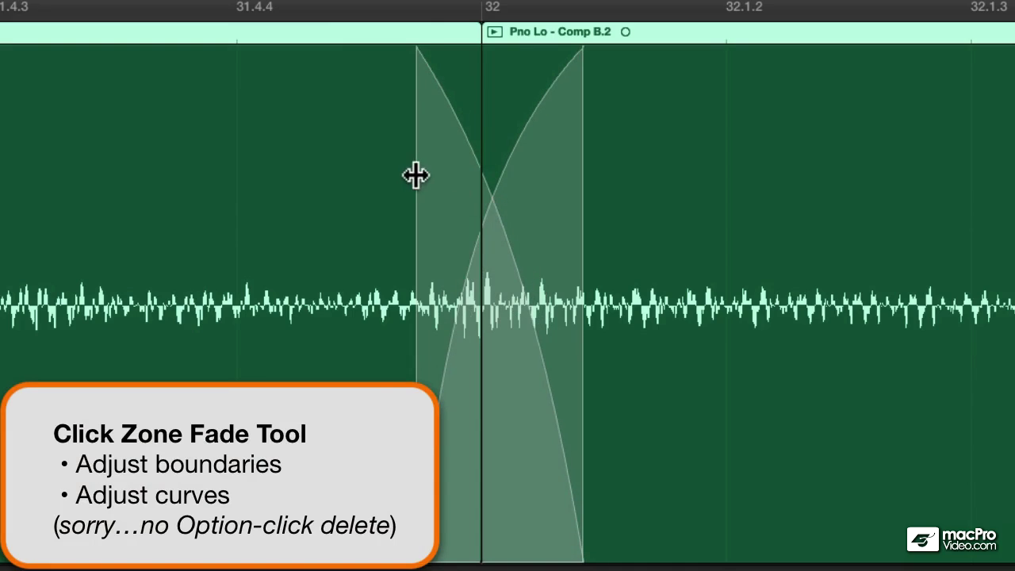
pyautogui.moveTo(415, 172); pyautogui.dragTo(373, 175)
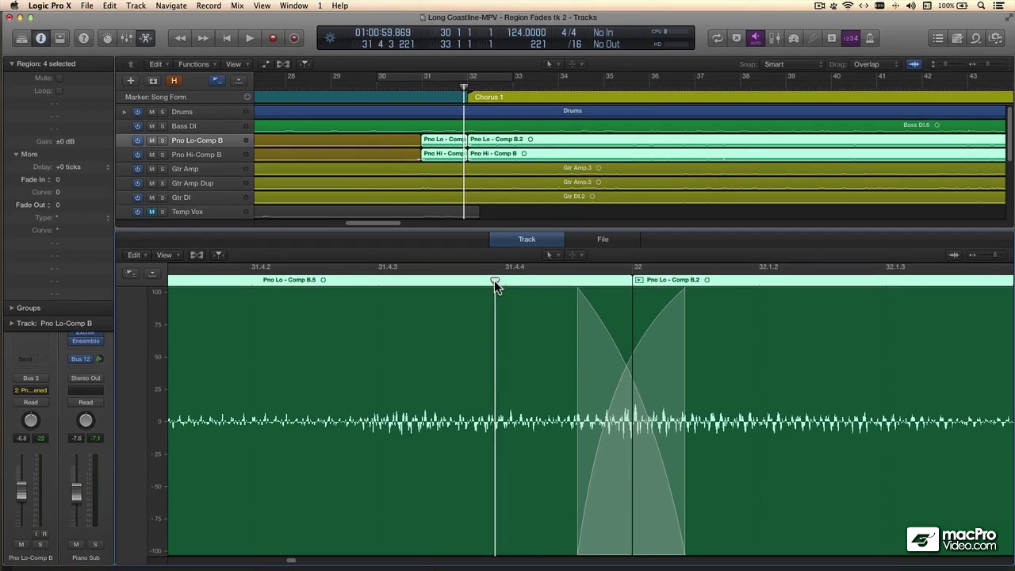
# Step: Play the reshaped crossfade, then scroll to bar 51 and play from there
pyautogui.press('space')
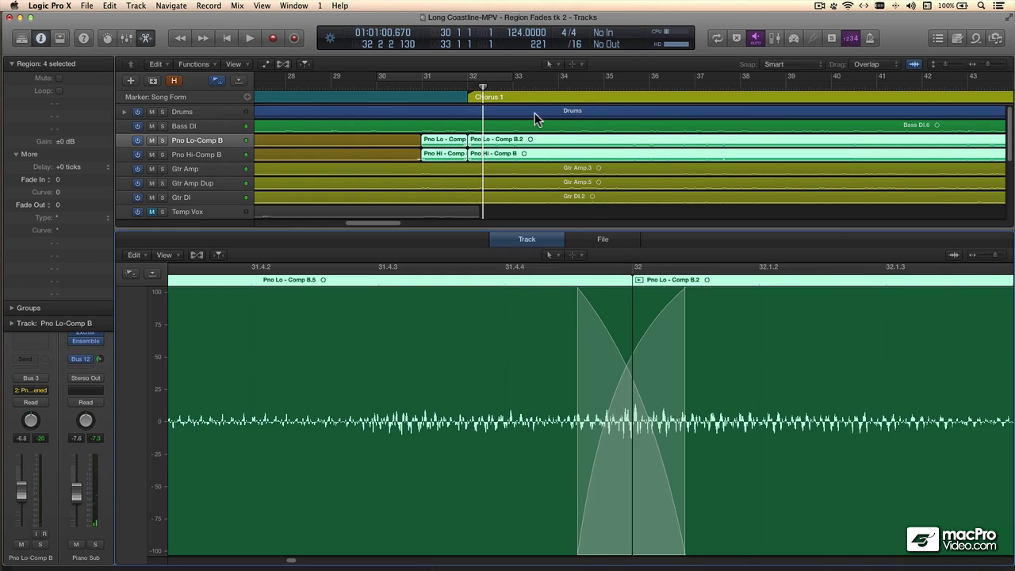
pyautogui.hscroll(10, 729, 100)
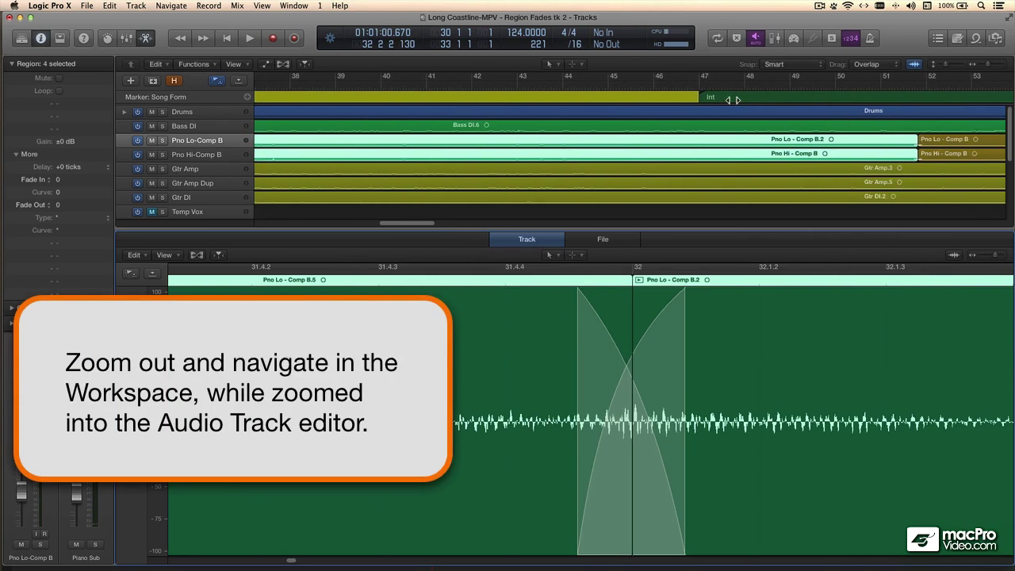
pyautogui.click(880, 85)
pyautogui.press('space')
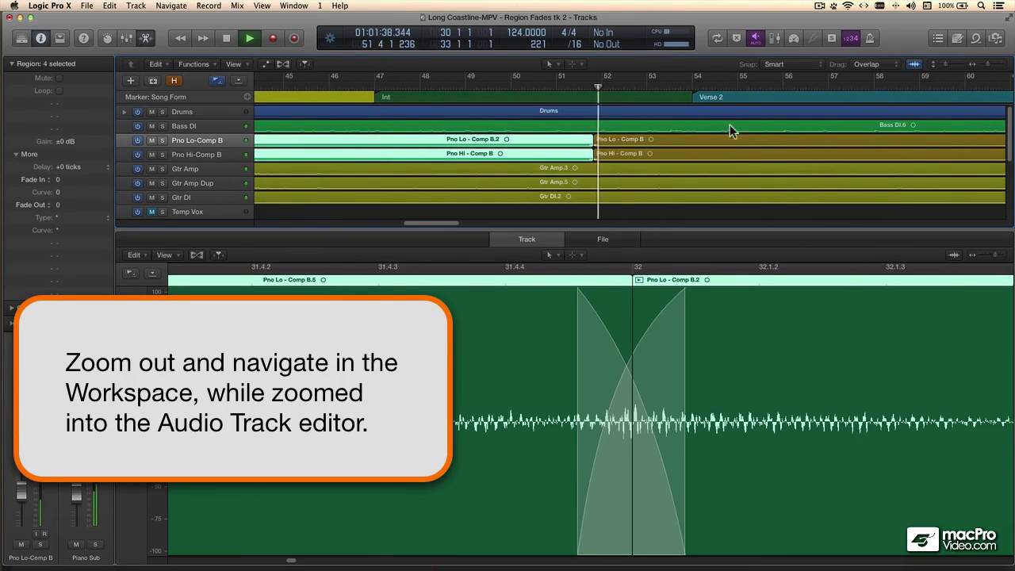
pyautogui.press('space')
# Step: Put the playhead just before the 51.4.2 splice and audition it
pyautogui.click(589, 86)
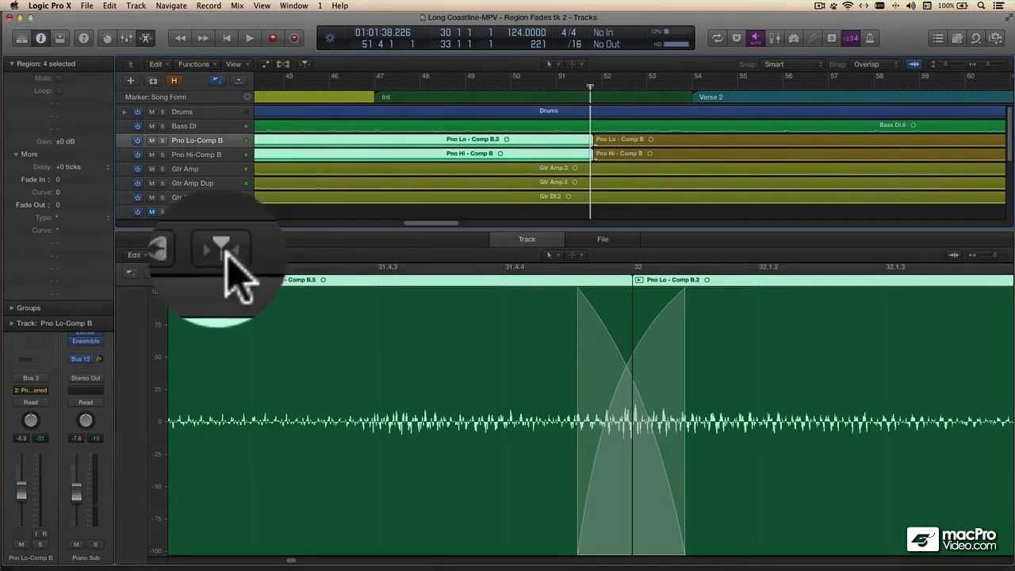
pyautogui.click(543, 84)
pyautogui.press('space')
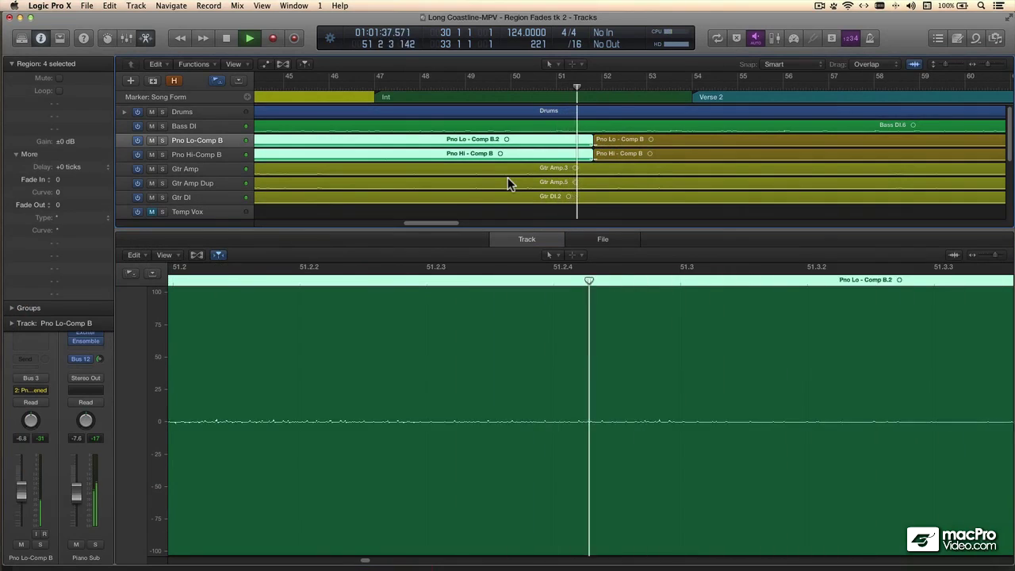
pyautogui.press('space')
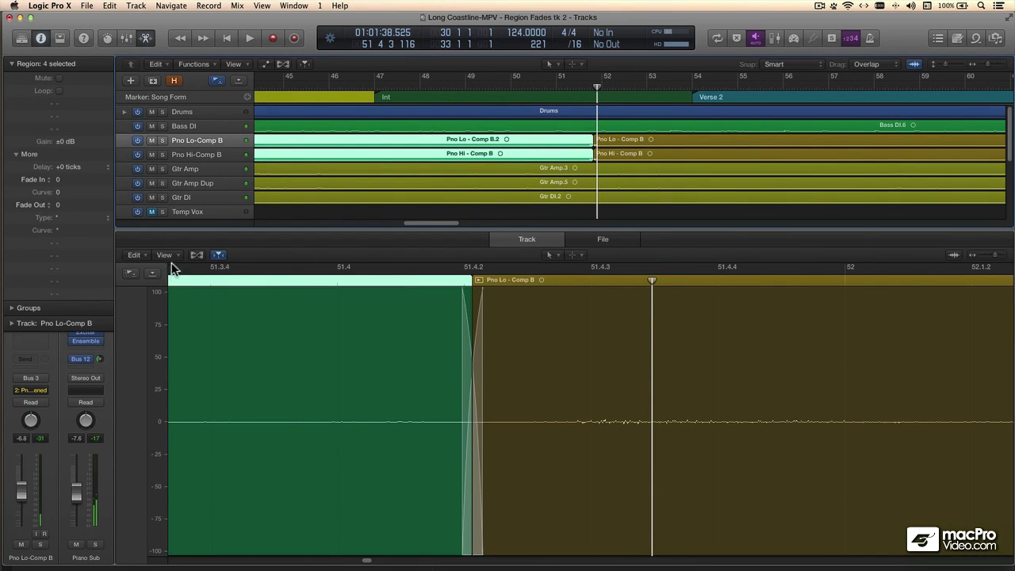
# Step: Turn off Catch, switch to the Fade Tool, and delete the crossfade at 51.4.2
pyautogui.click(218, 255)
pyautogui.hscroll(-1, 348, 338)
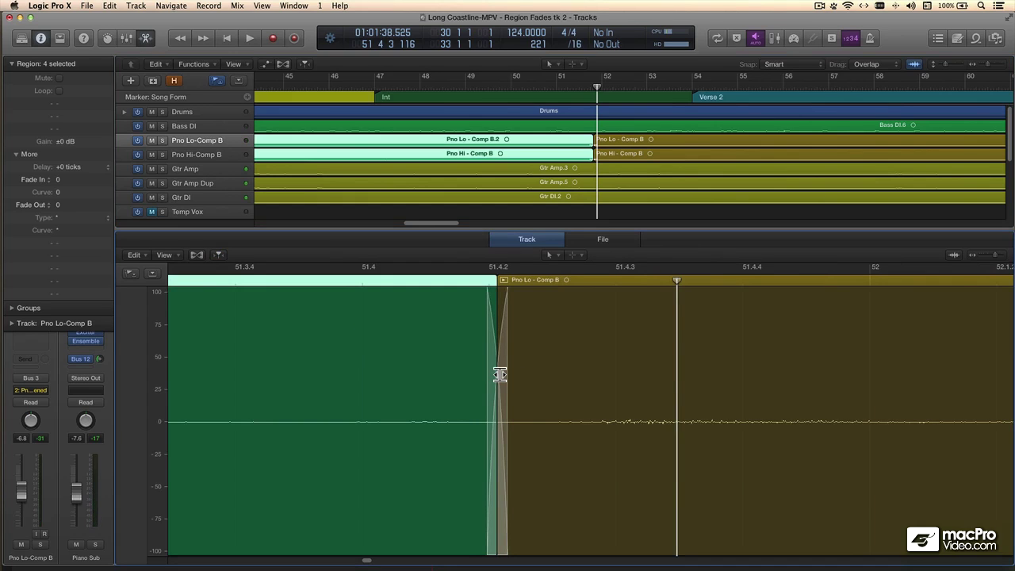
pyautogui.press('t')
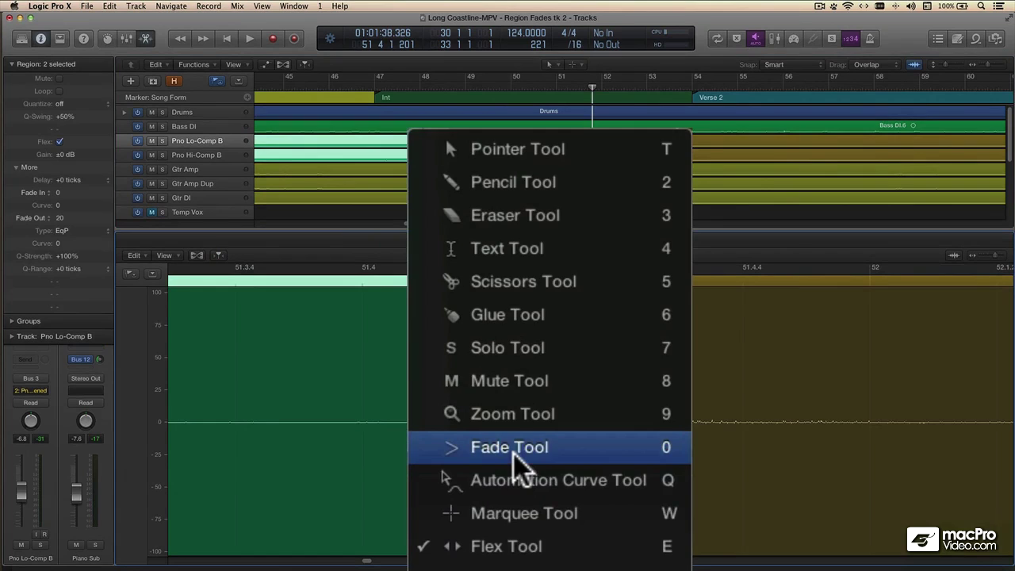
pyautogui.click(530, 520)
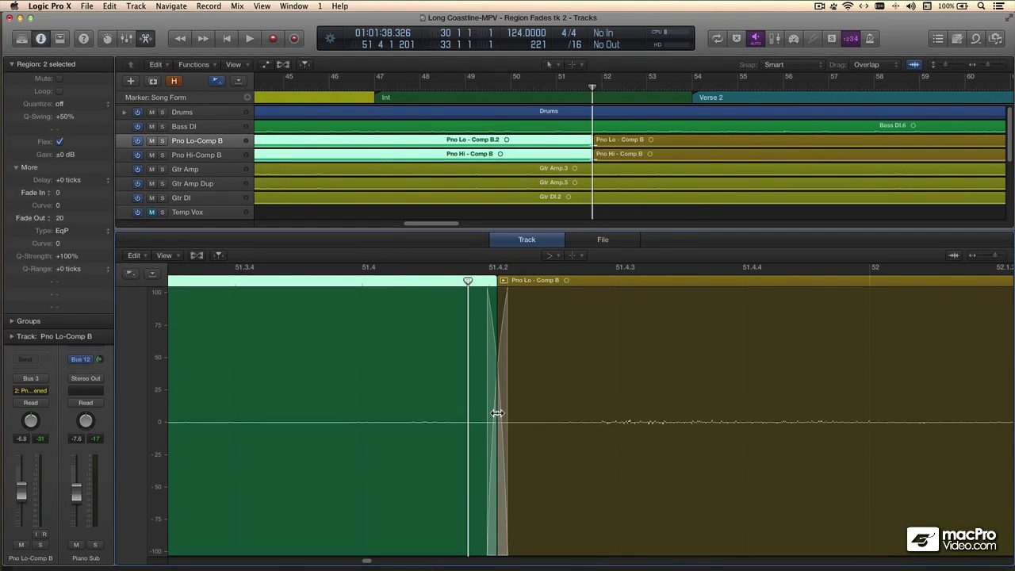
pyautogui.keyDown('alt'); pyautogui.click(495, 409); pyautogui.keyUp('alt')
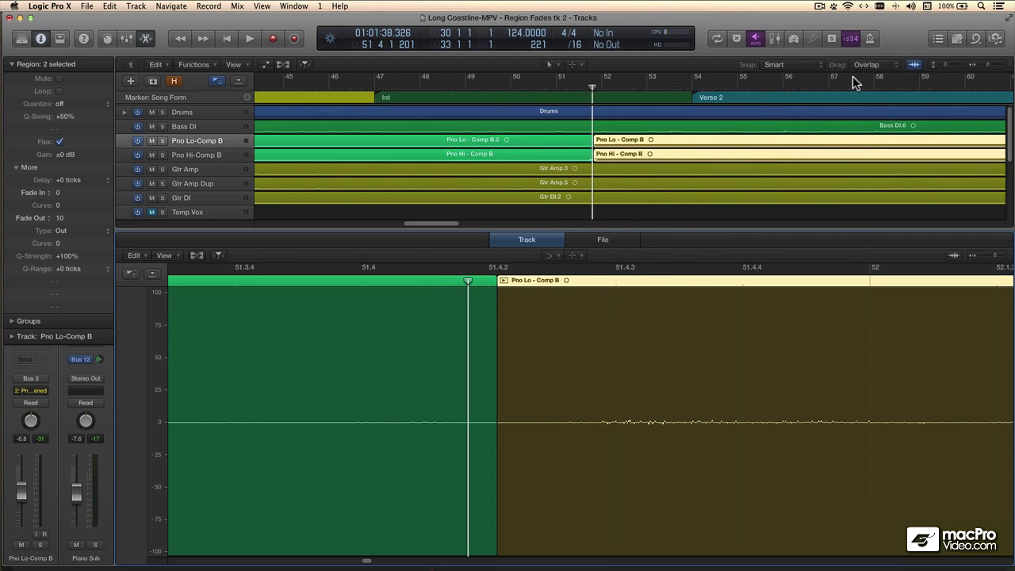
# Step: Set the Tracks Drag mode to X-Fade so overlapping region drags create crossfades, and focus the lower editor
pyautogui.click(873, 65)
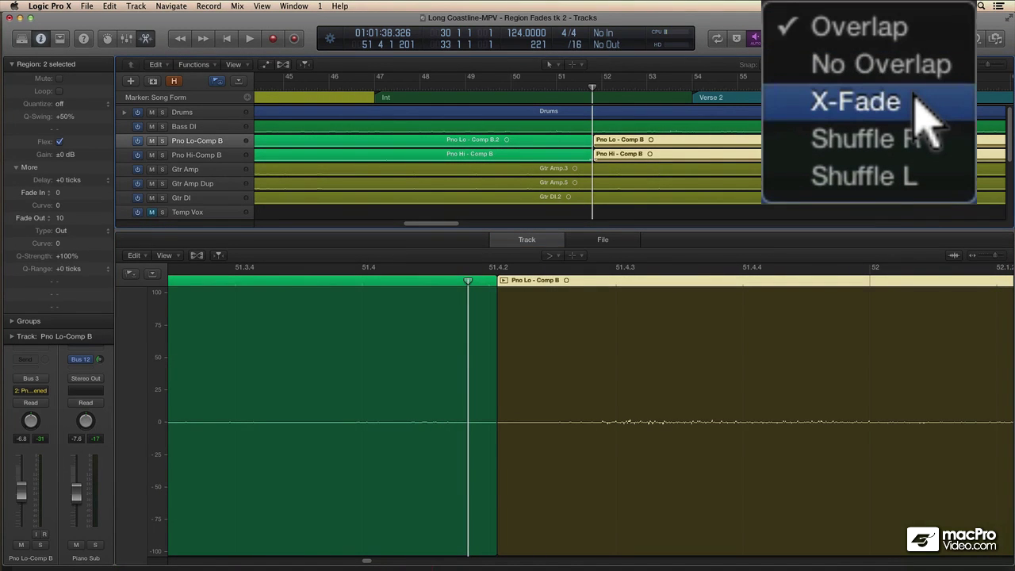
pyautogui.click(880, 85)
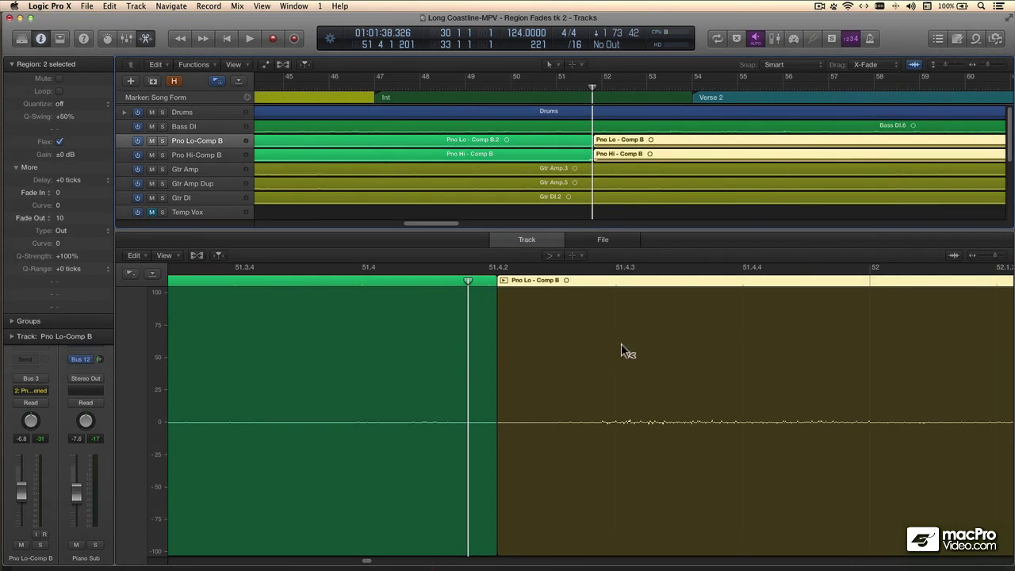
pyautogui.click(511, 533)
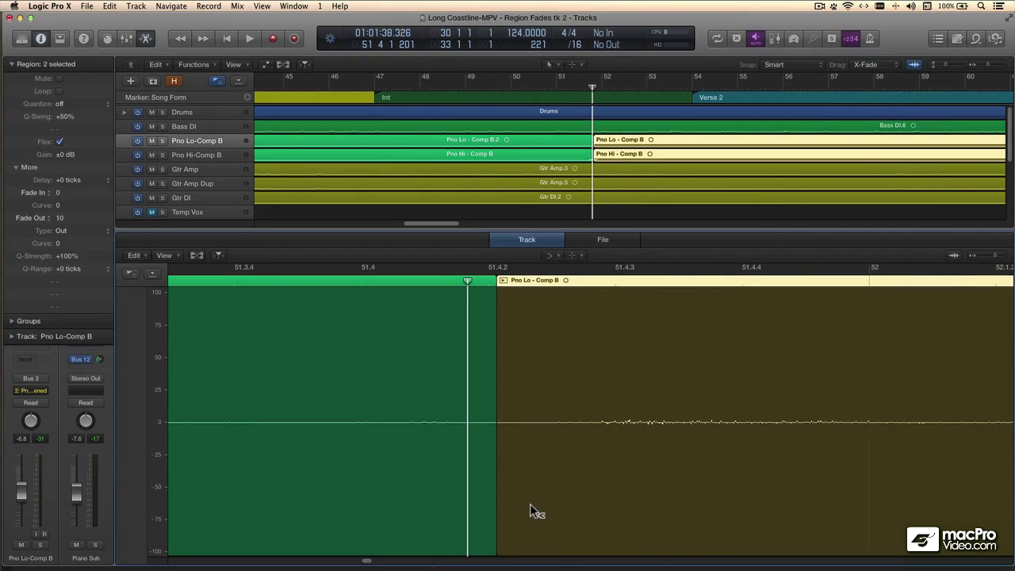
# Step: With the Fade Tool, draw a wide crossfade across the Pno Lo splice near 51.4.2
pyautogui.press('t')
pyautogui.press('a')
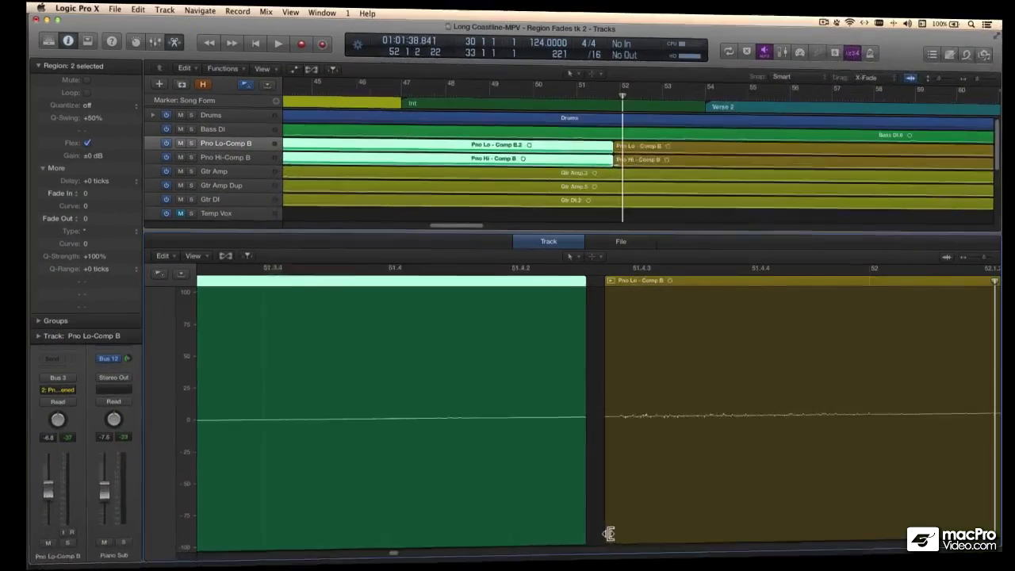
pyautogui.moveTo(565, 539); pyautogui.dragTo(453, 535)
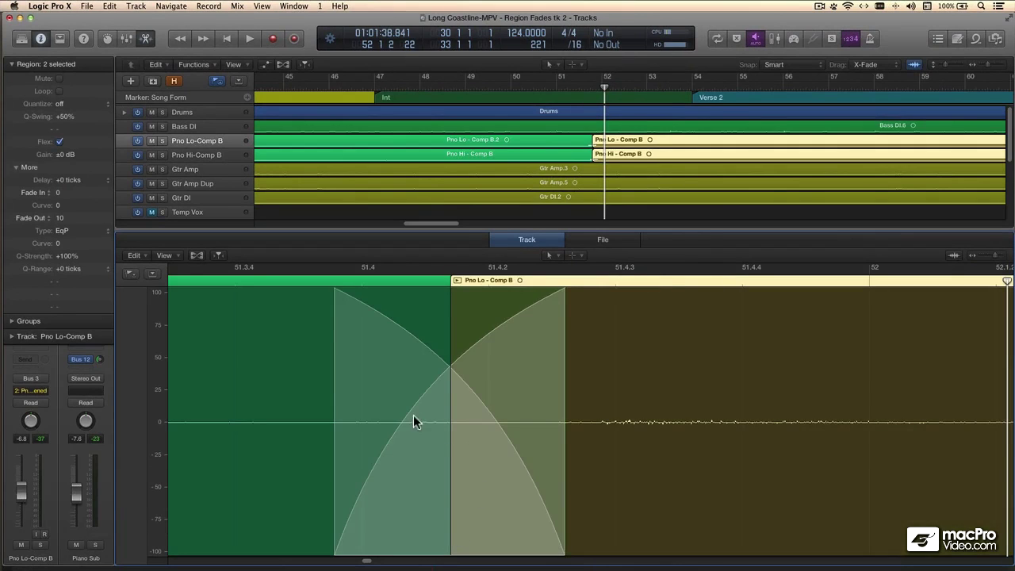
# Step: Play back from just before the new crossfade to audition it, then save the project
pyautogui.click(237, 280)
pyautogui.press('space')
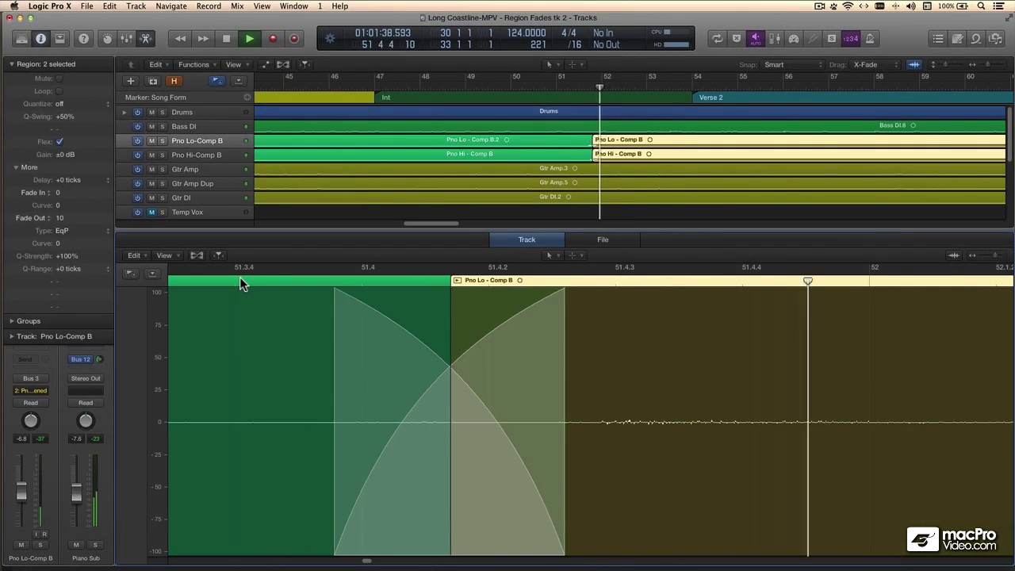
pyautogui.press('space')
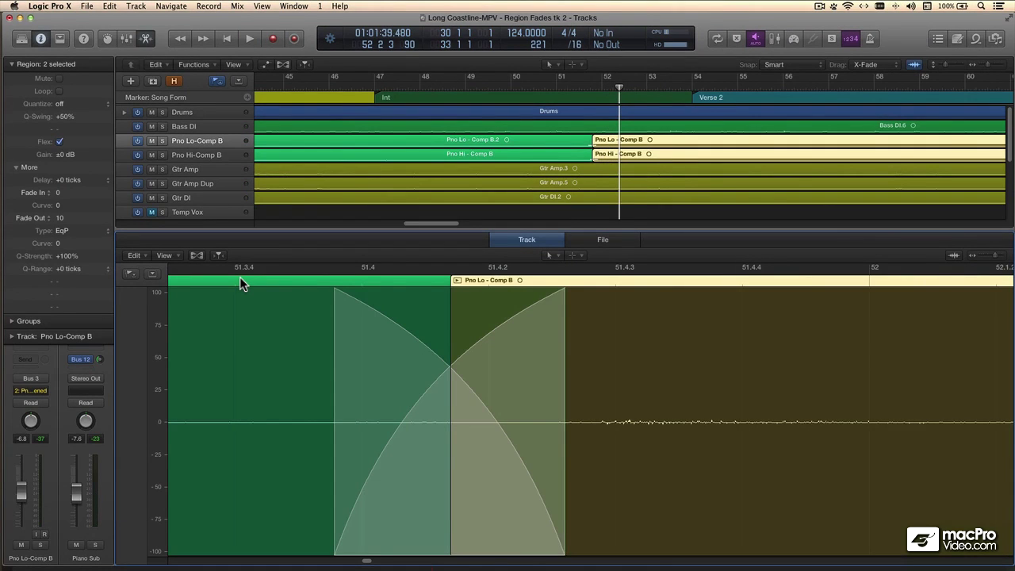
pyautogui.press('super+s')
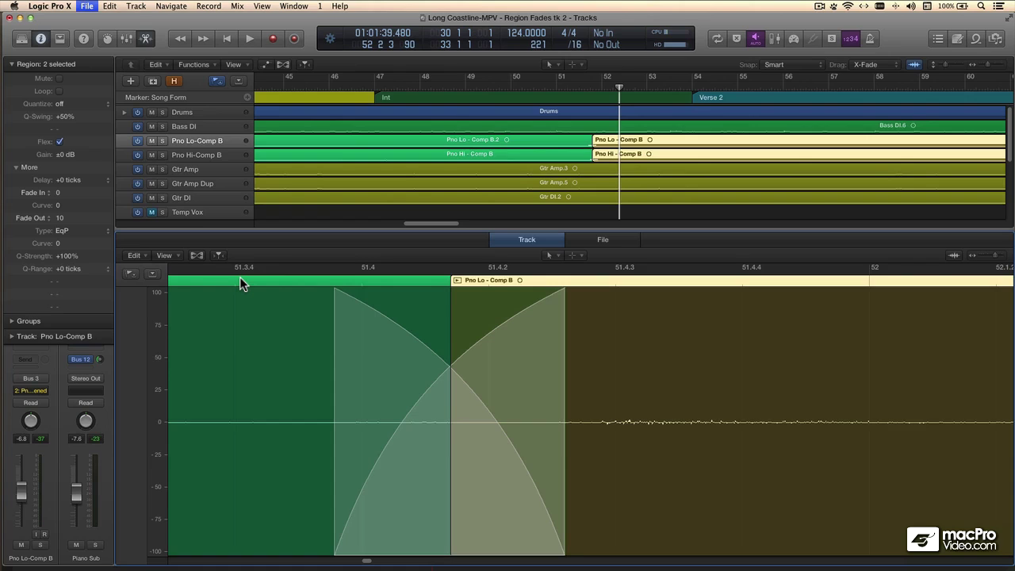